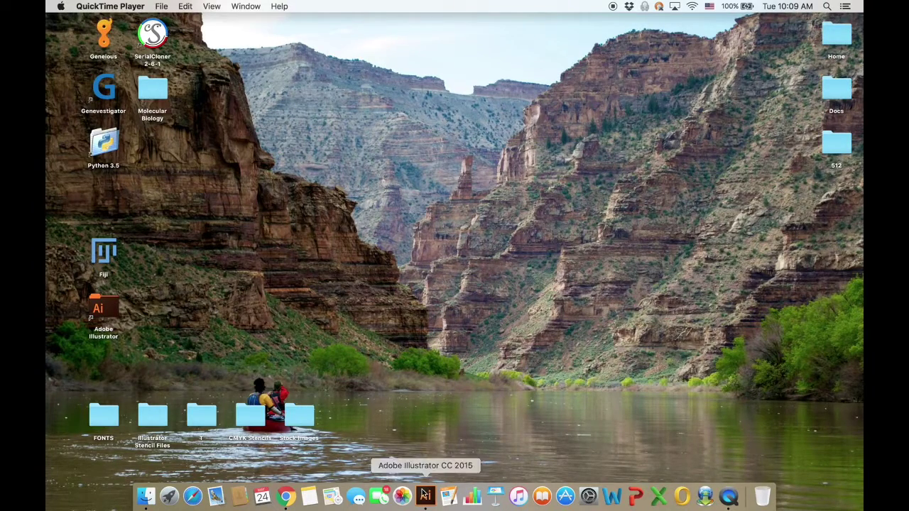
# - Launch Adobe Illustrator CC from the Dock
pyautogui.click(427, 495)
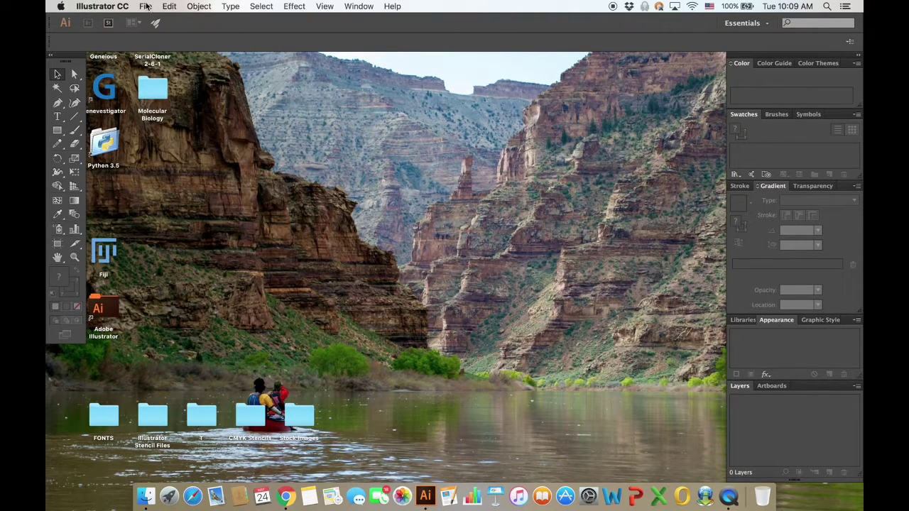
# - Create a new Letter-size CMYK document named Stencil
pyautogui.click(146, 6)
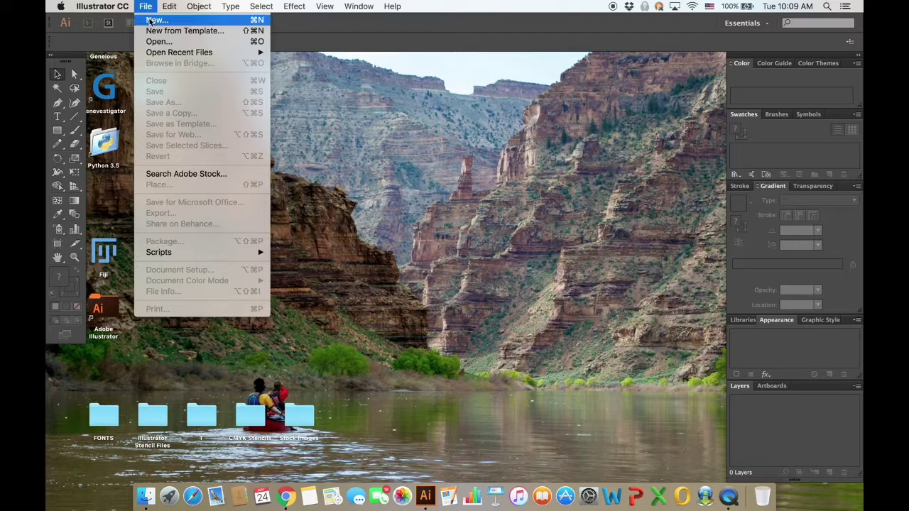
pyautogui.click(157, 20)
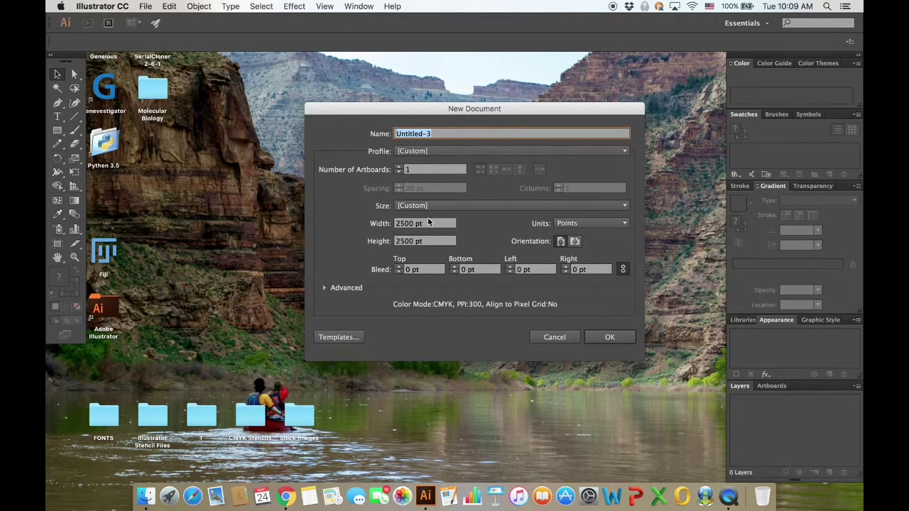
pyautogui.click(442, 208)
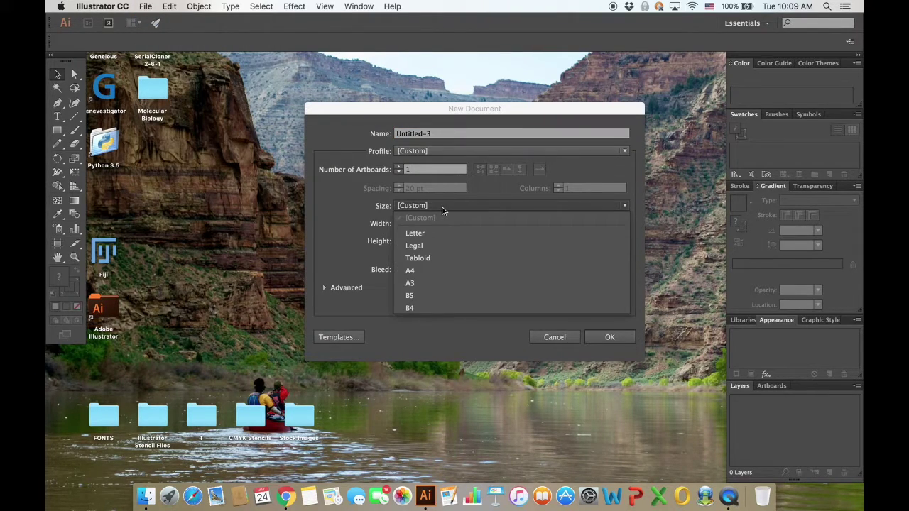
pyautogui.click(415, 234)
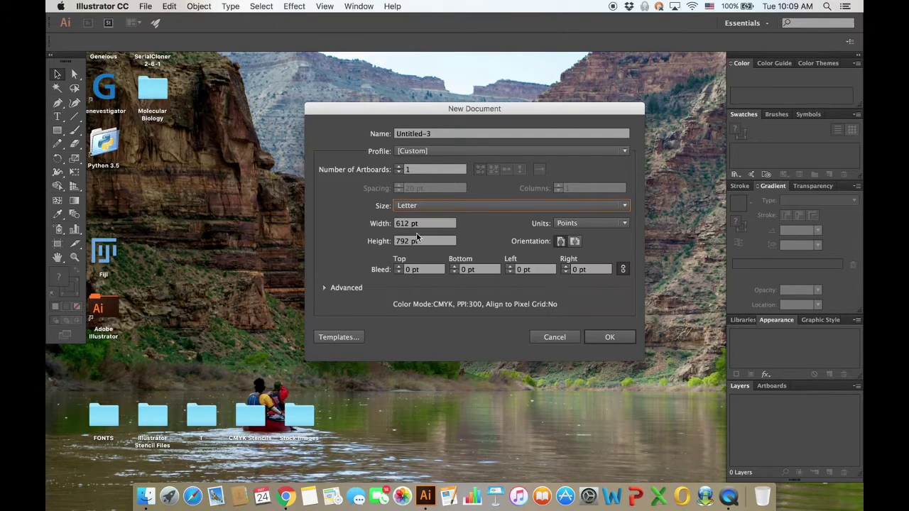
pyautogui.doubleClick(439, 135)
pyautogui.tripleClick(439, 135)
pyautogui.write('Stencil')
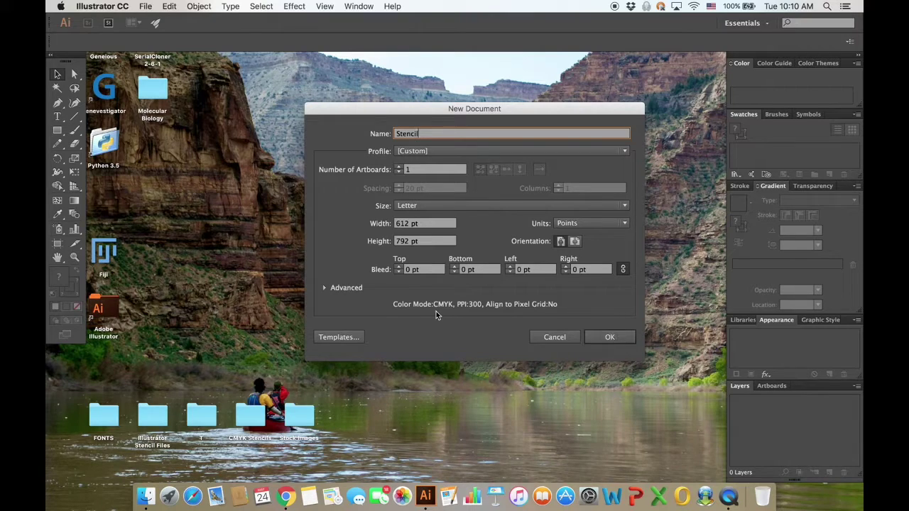
pyautogui.click(324, 287)
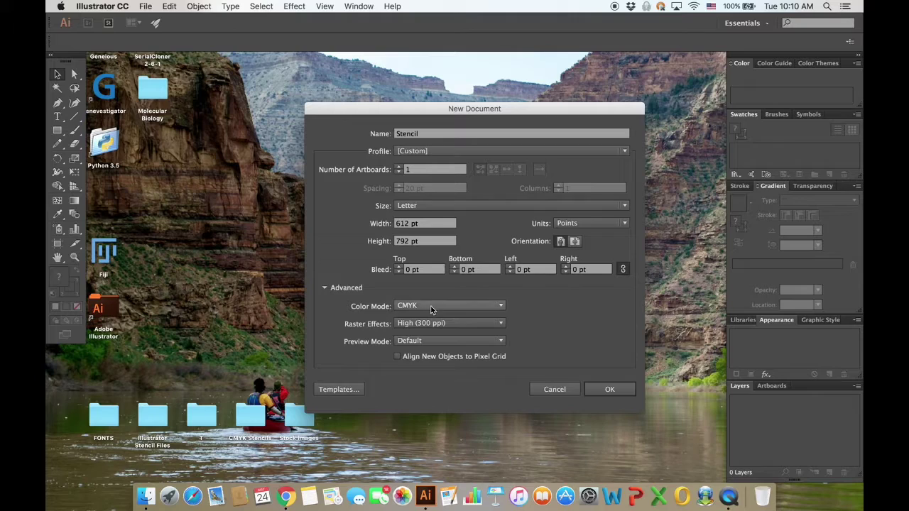
pyautogui.click(610, 390)
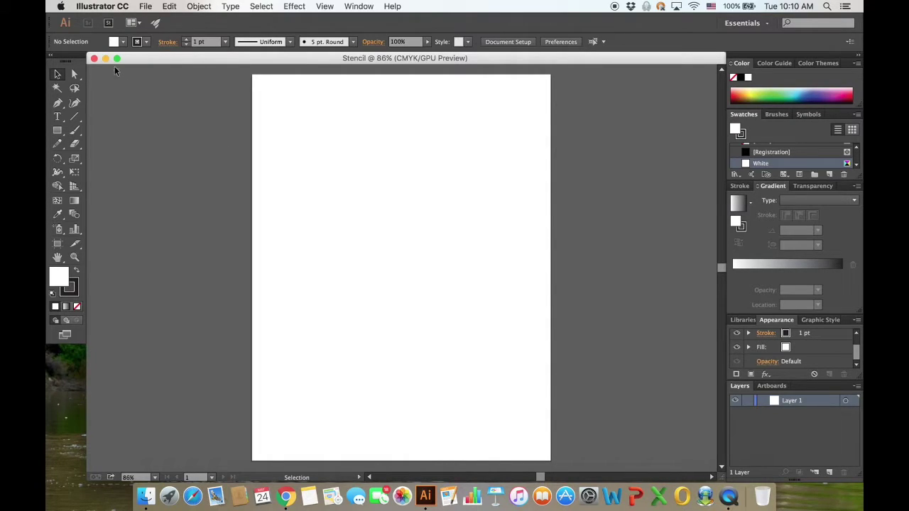
# - Minimize the Stencil window to the desktop and bring up Chrome on a new tab
pyautogui.click(59, 375)
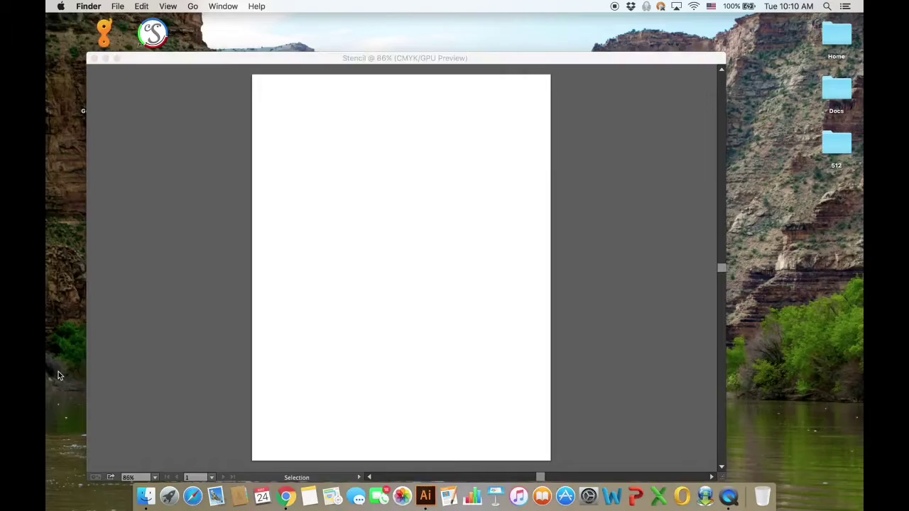
pyautogui.click(106, 57)
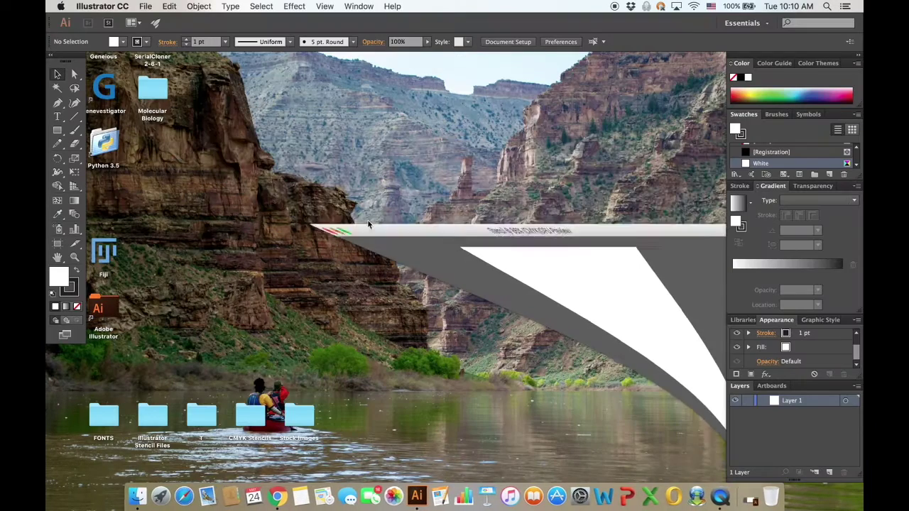
pyautogui.click(333, 211)
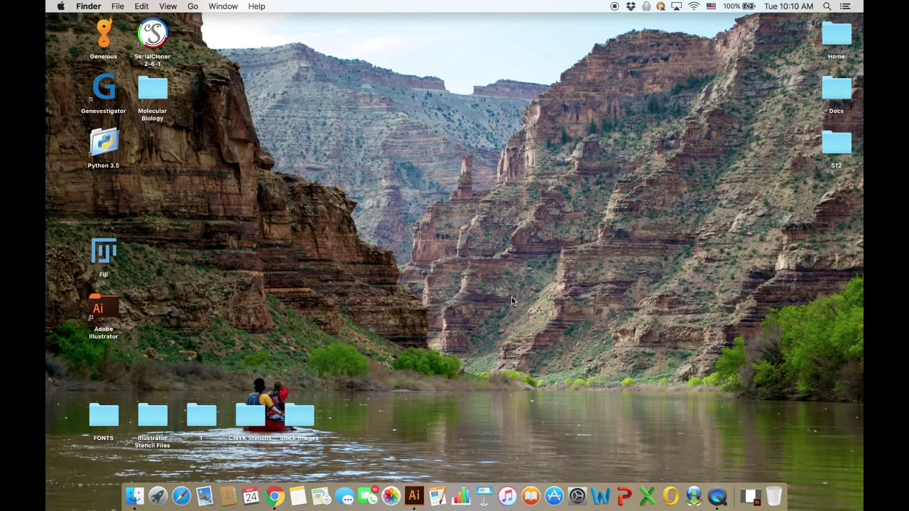
pyautogui.click(274, 496)
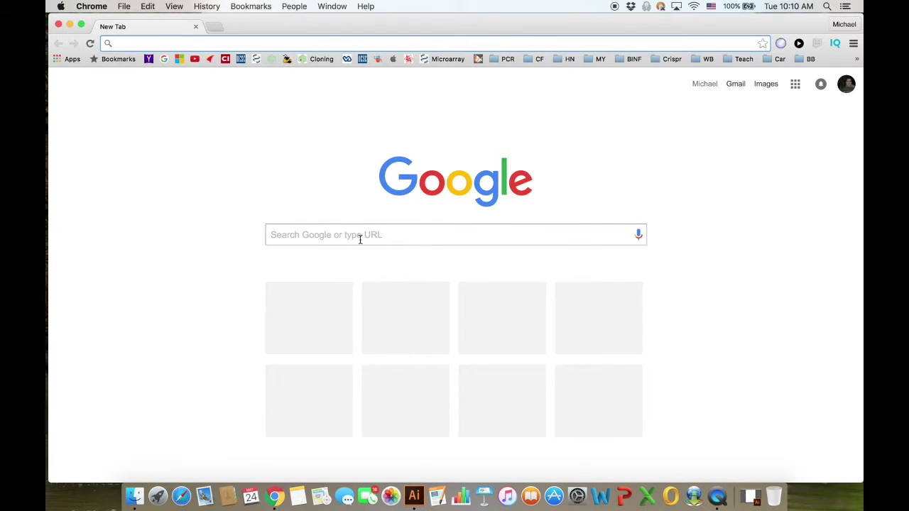
# - Search Google for 'skull drawing'
pyautogui.click(360, 239)
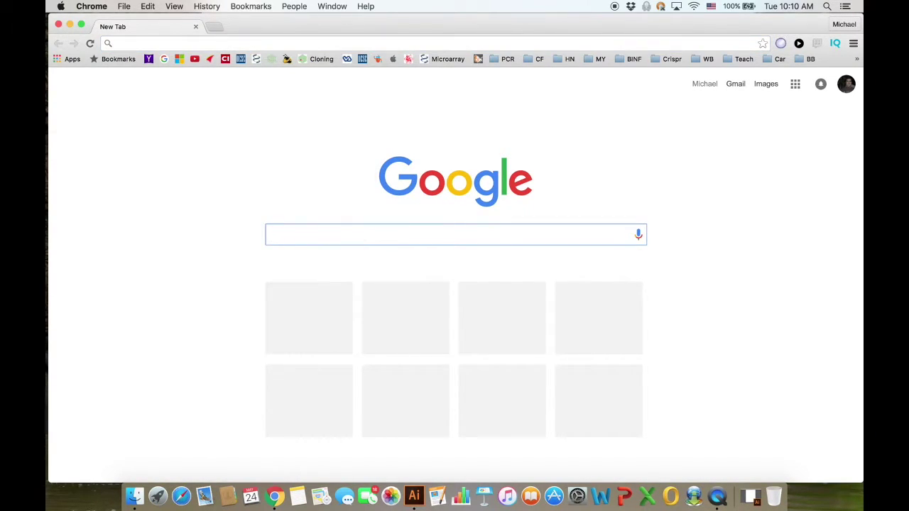
pyautogui.write('skull d')
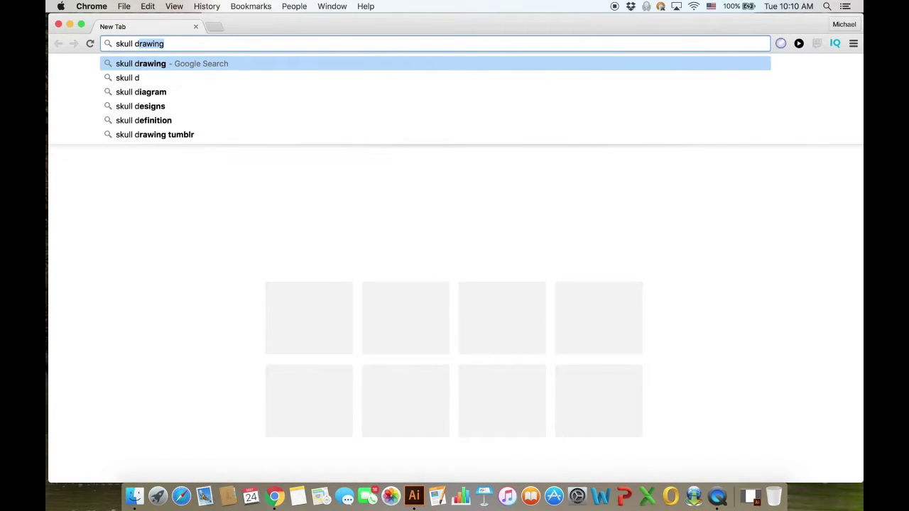
pyautogui.write('rawing')
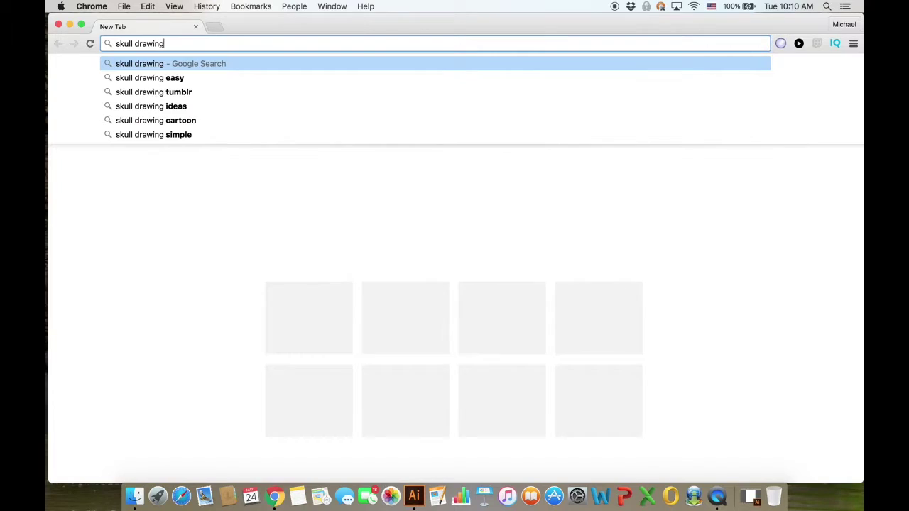
pyautogui.press('Return')
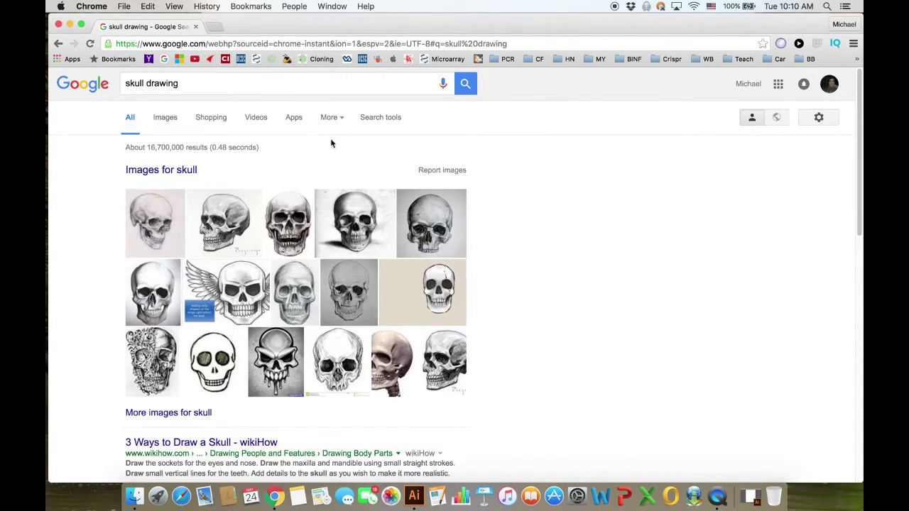
# - Browse the image results for skull drawing and reveal the search tools filters
pyautogui.click(169, 127)
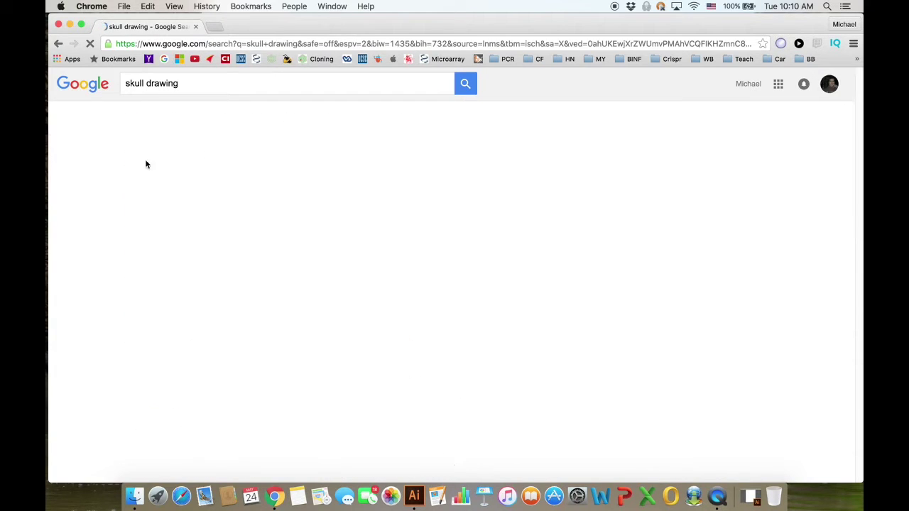
pyautogui.scroll(-1, 90, 171)
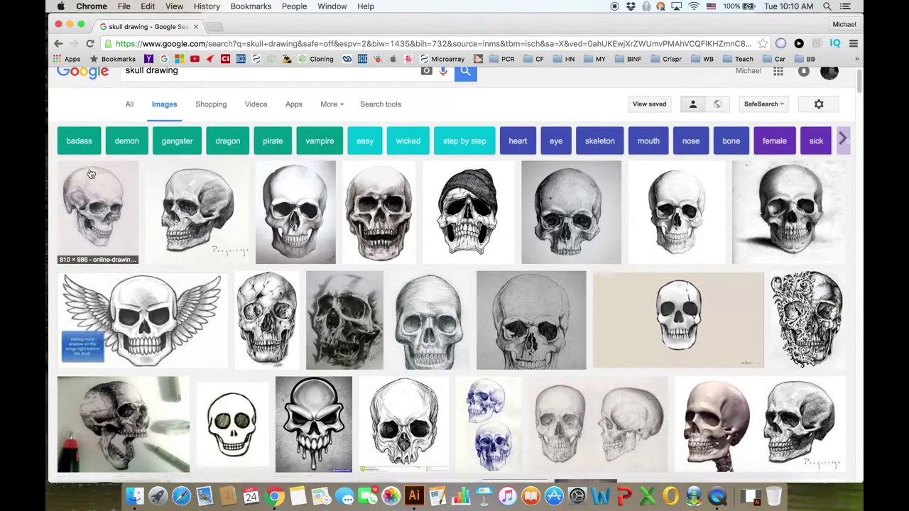
pyautogui.scroll(-2, 90, 175)
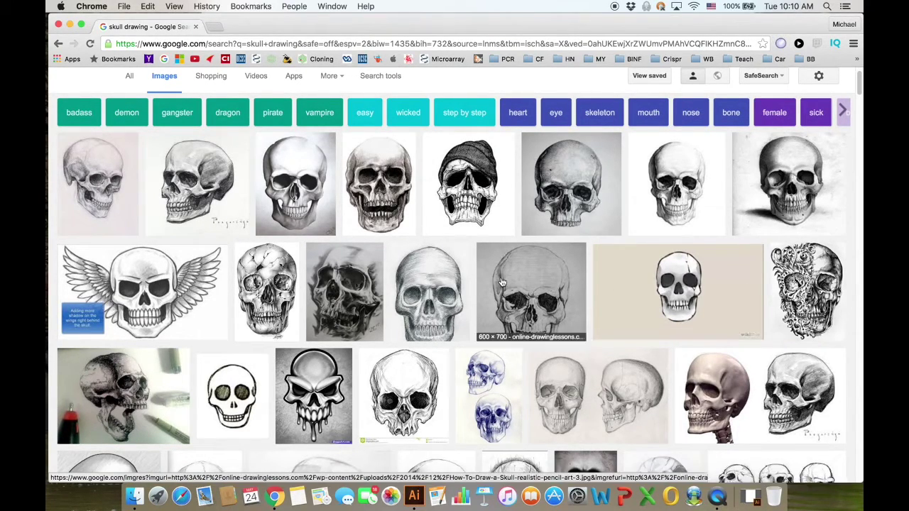
pyautogui.scroll(-5, 252, 277)
pyautogui.scroll(-1, 254, 278)
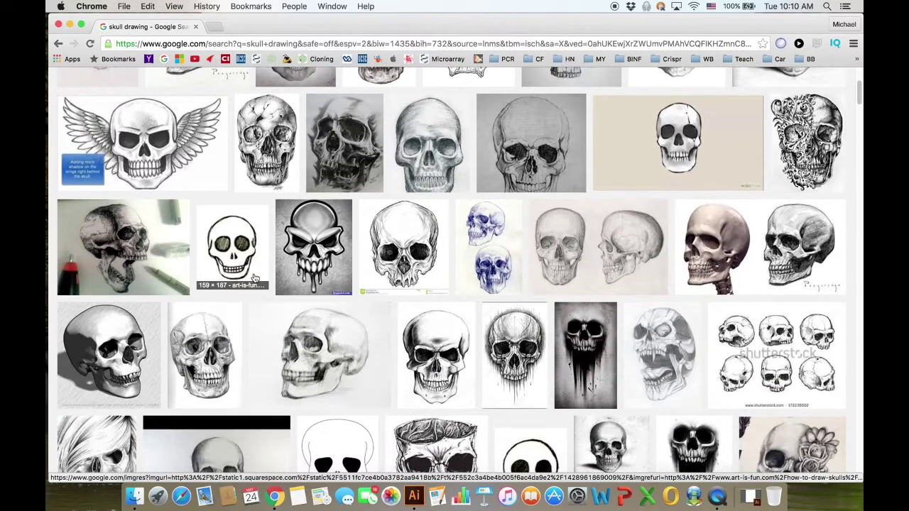
pyautogui.scroll(7, 255, 277)
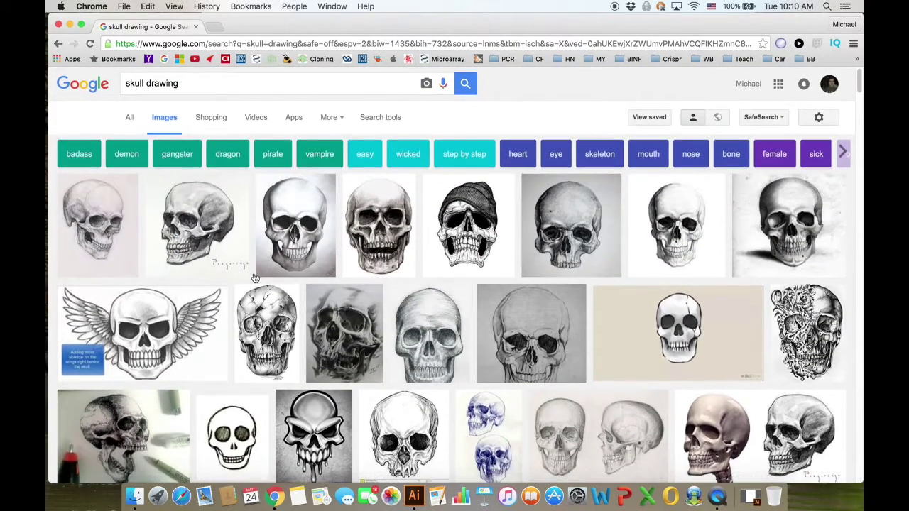
pyautogui.click(394, 118)
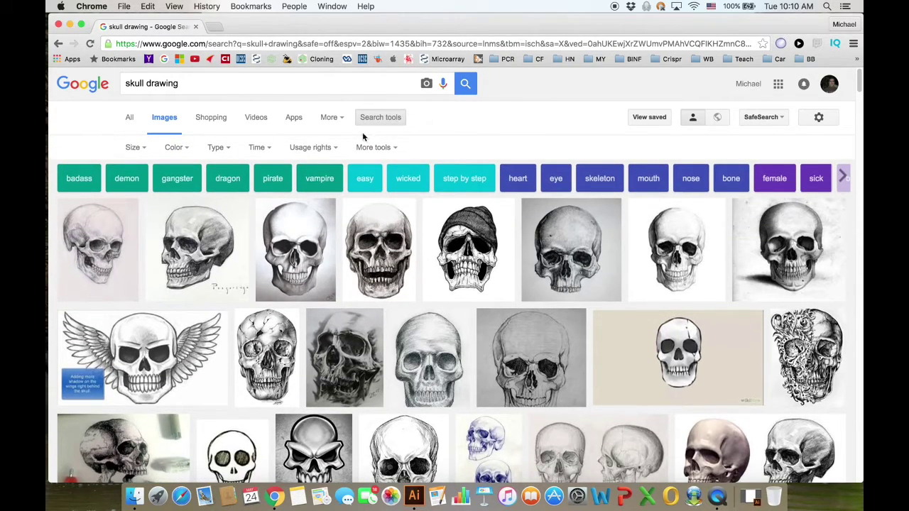
# - Filter the image results by usage rights to Labeled for reuse
pyautogui.click(326, 150)
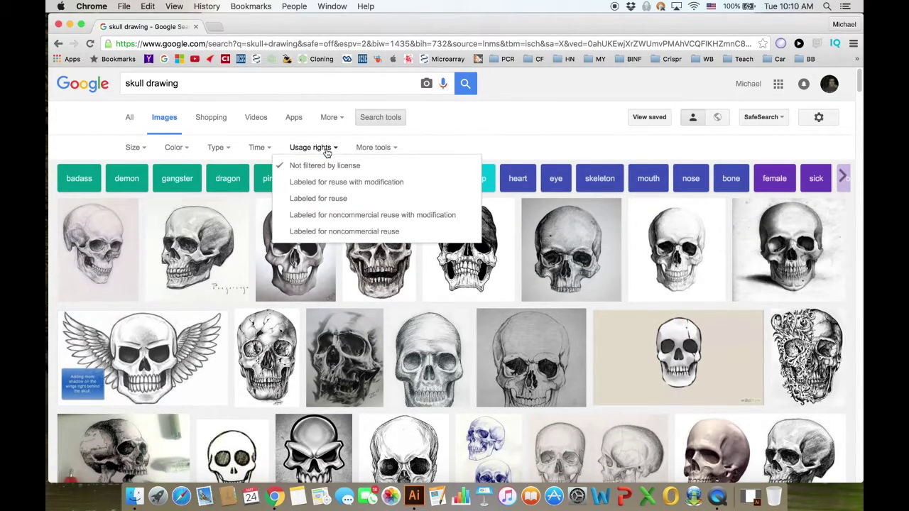
pyautogui.click(331, 203)
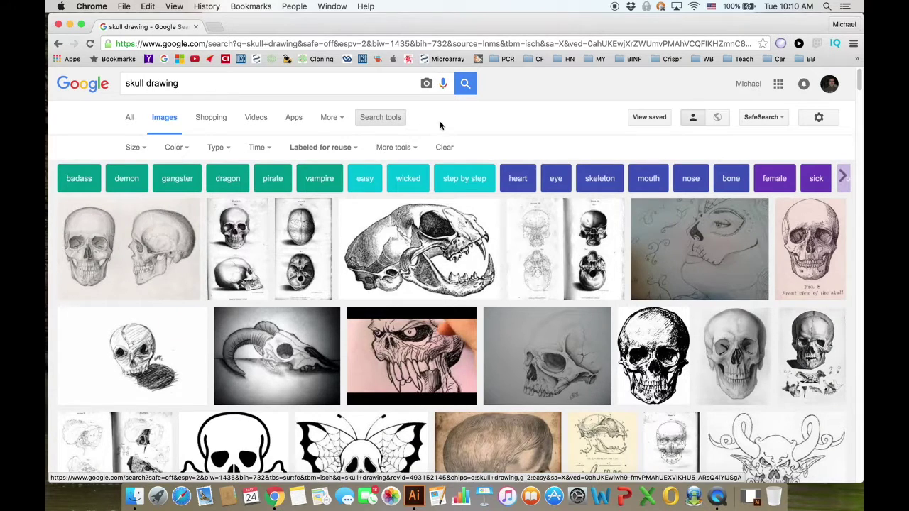
pyautogui.click(332, 147)
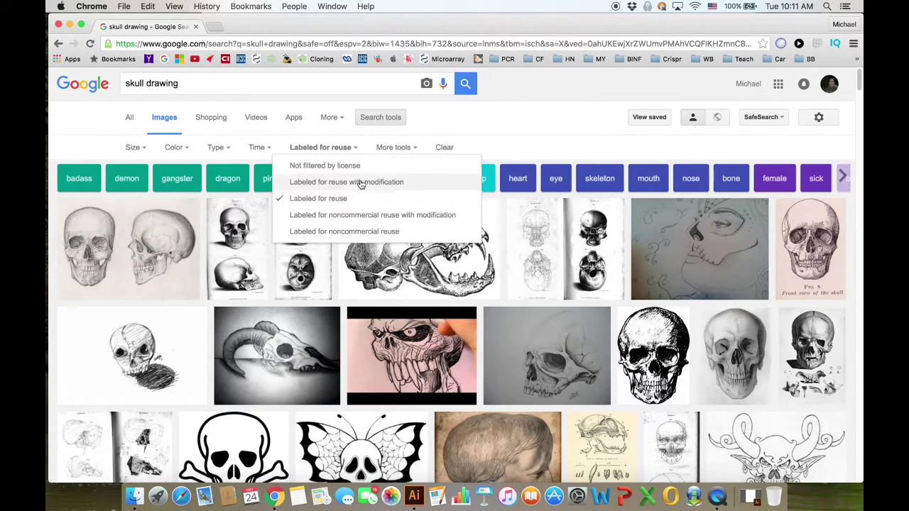
# - Scroll through the reusable skull results and preview the pencil skull tattoo sketch
pyautogui.scroll(-3, 494, 119)
pyautogui.scroll(-9, 493, 120)
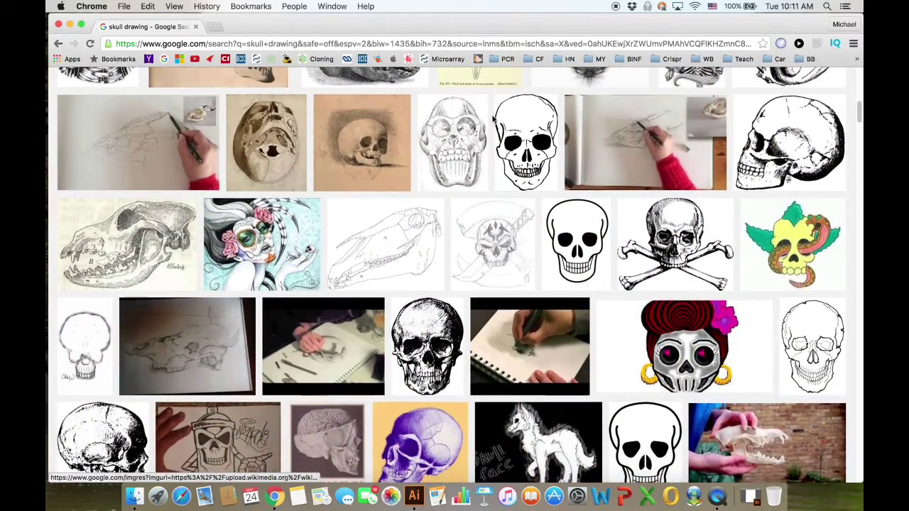
pyautogui.scroll(9, 493, 120)
pyautogui.scroll(4, 492, 119)
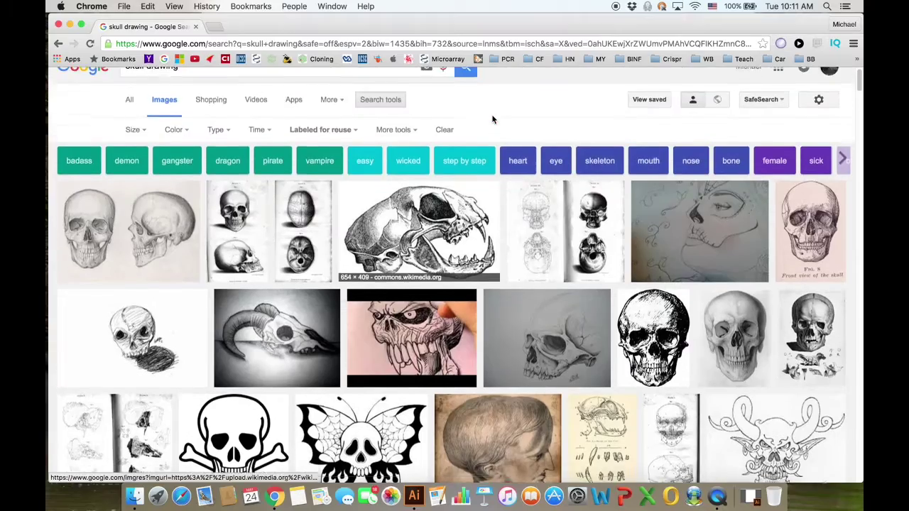
pyautogui.scroll(-6, 493, 119)
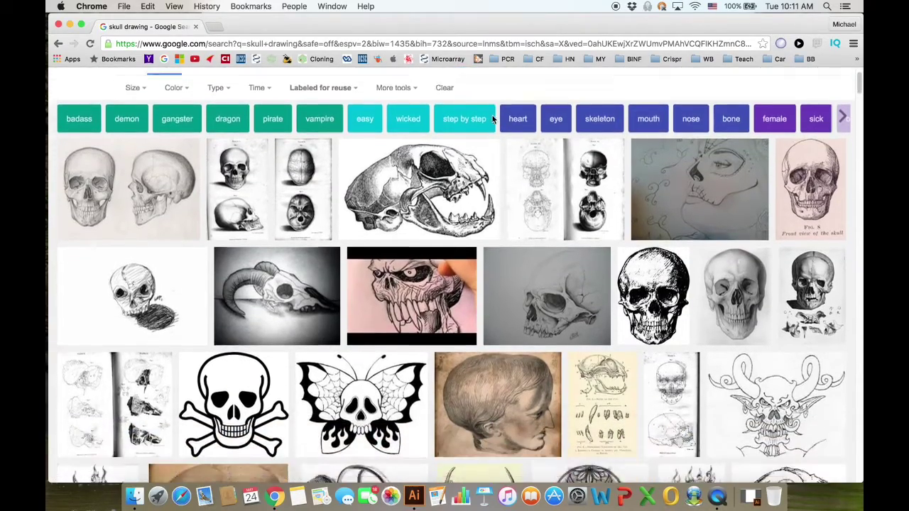
pyautogui.scroll(-4, 493, 120)
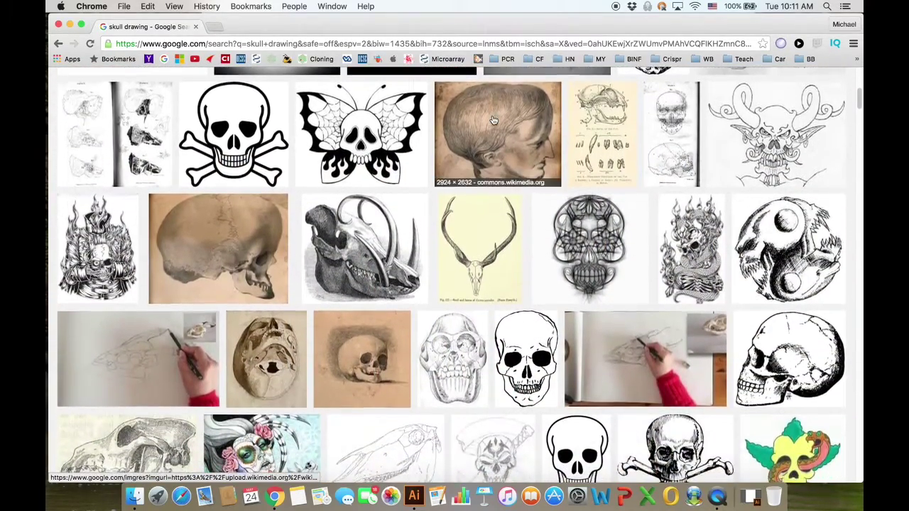
pyautogui.scroll(-3, 493, 121)
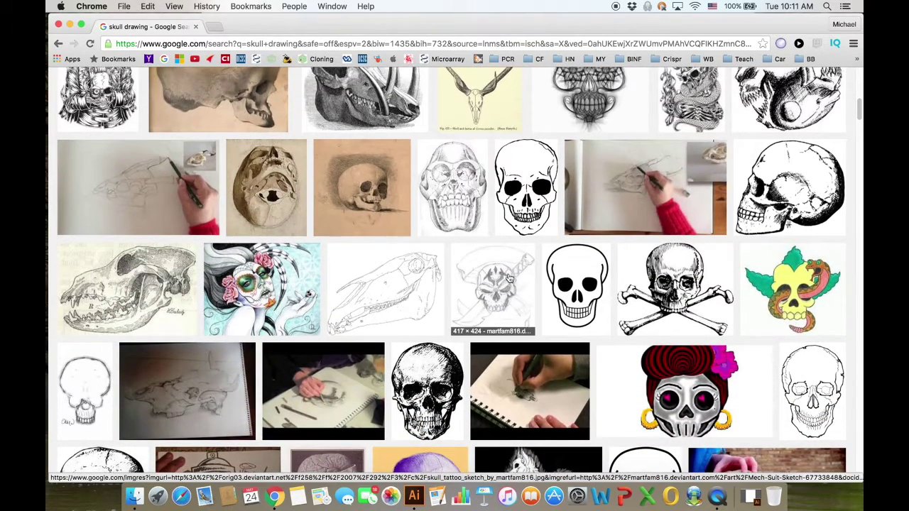
pyautogui.click(507, 272)
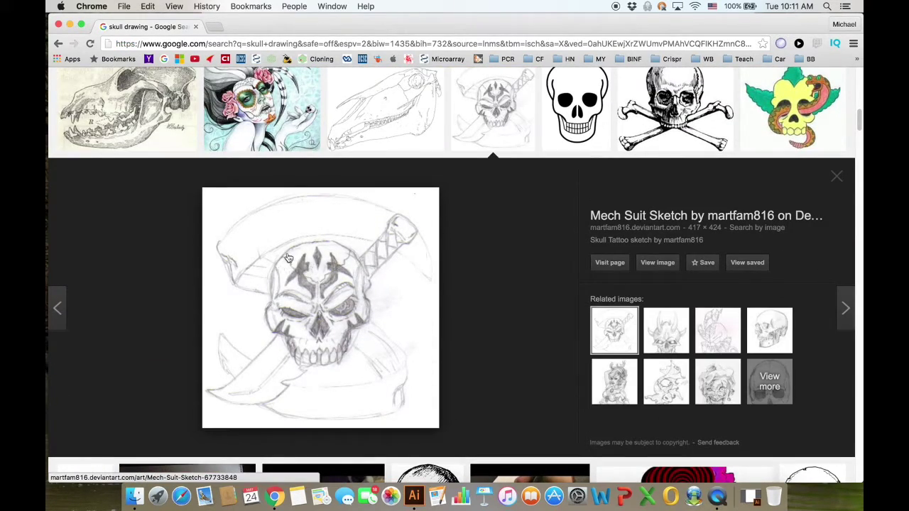
# - Open the skull sketch in a new tab, then close that tab and the preview
pyautogui.click(651, 263)
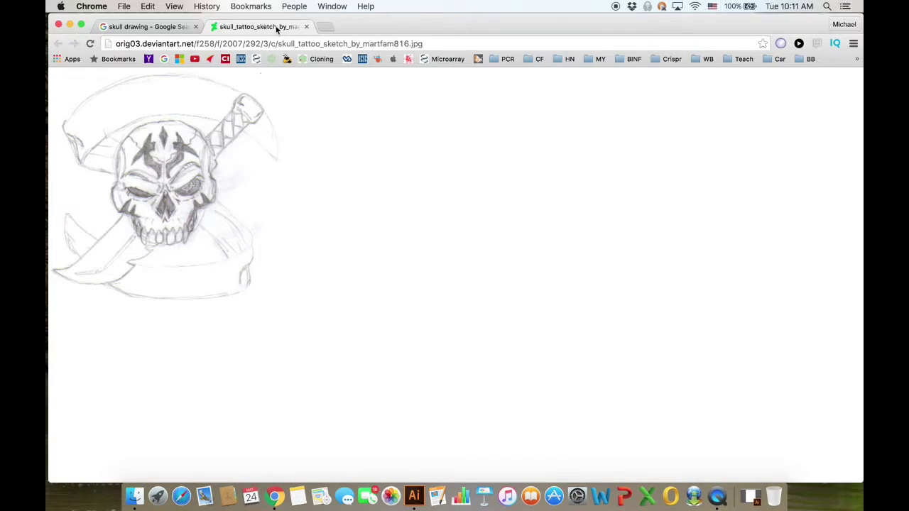
pyautogui.click(309, 26)
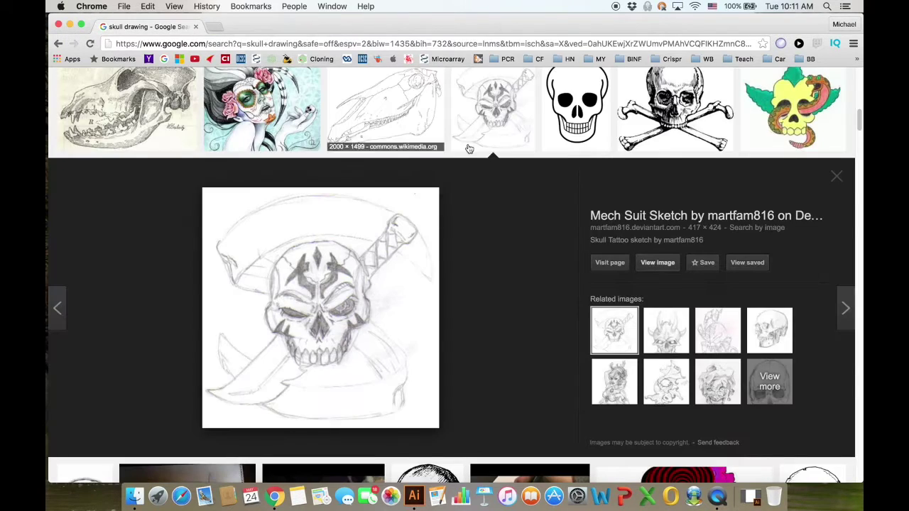
pyautogui.click(841, 182)
# - Open the 1920 × 1542 skull-and-crossbones image in its own tab, fitted to the window
pyautogui.scroll(2, 654, 320)
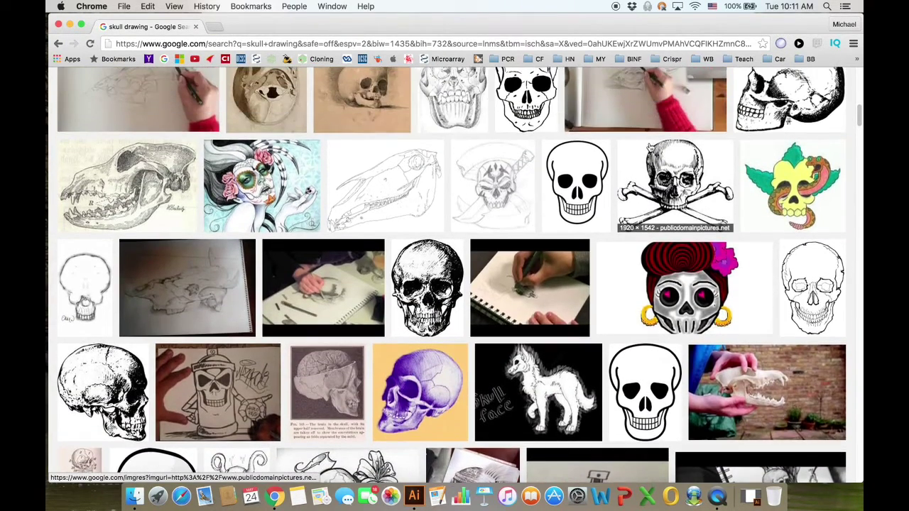
pyautogui.click(676, 190)
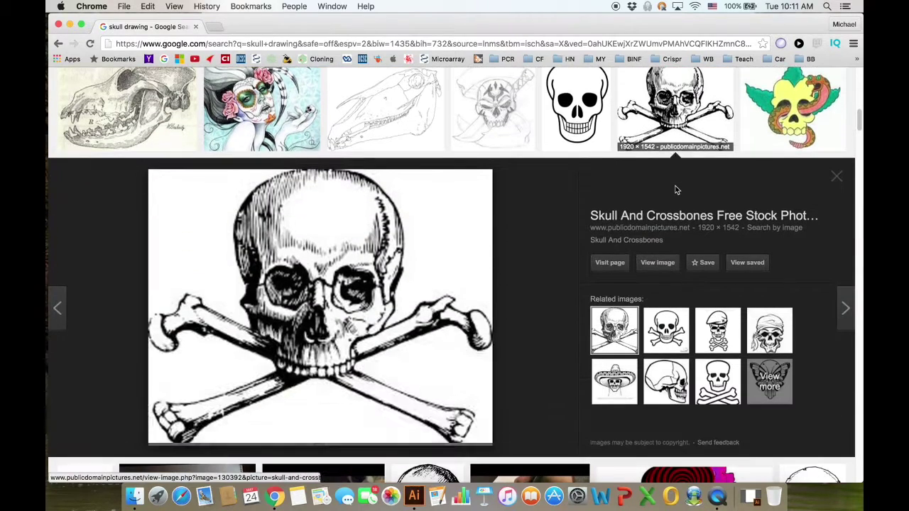
pyautogui.click(660, 264)
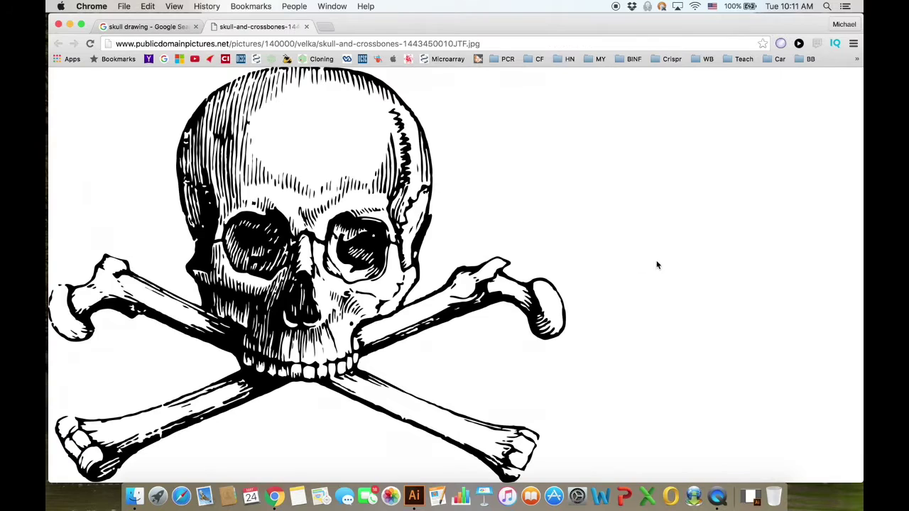
pyautogui.click(323, 240)
pyautogui.scroll(-4, 323, 240)
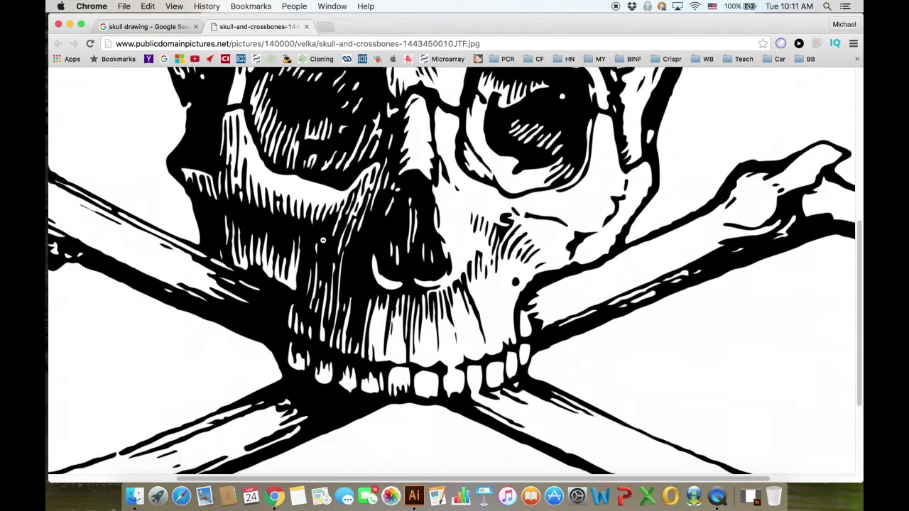
pyautogui.scroll(6, 323, 241)
pyautogui.scroll(2, 324, 240)
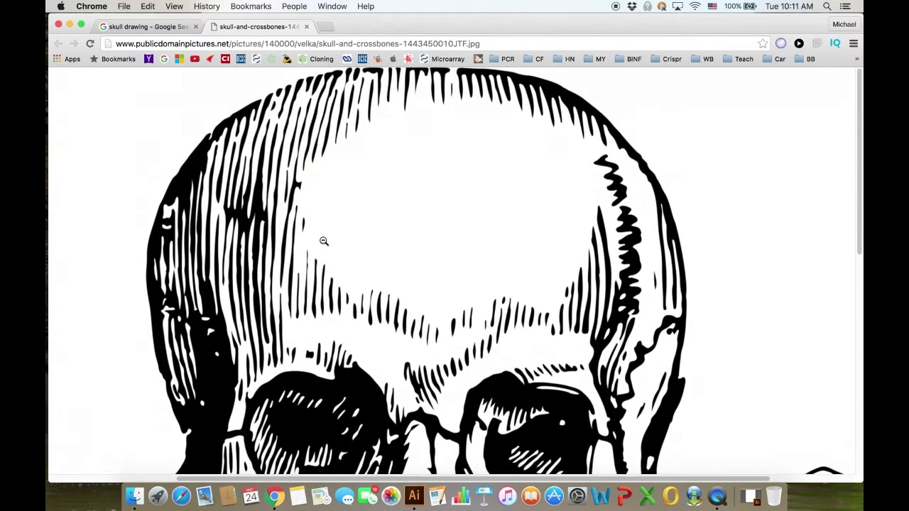
pyautogui.click(250, 171)
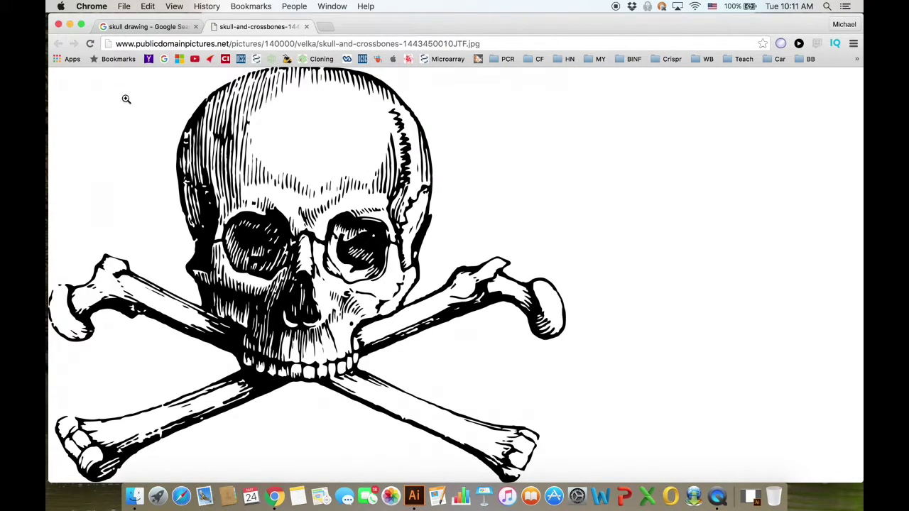
# - Save the image to the Desktop as skull.jpg and close the Chrome window
pyautogui.rightClick(281, 228)
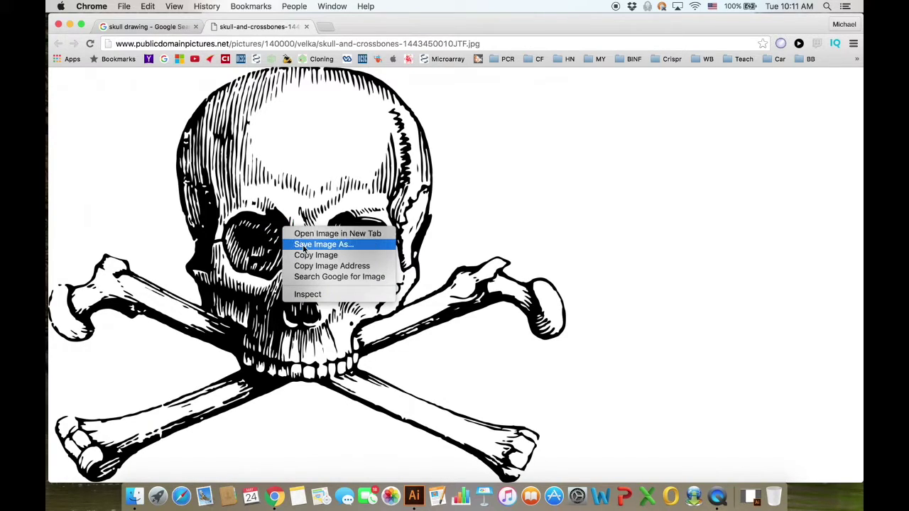
pyautogui.click(303, 245)
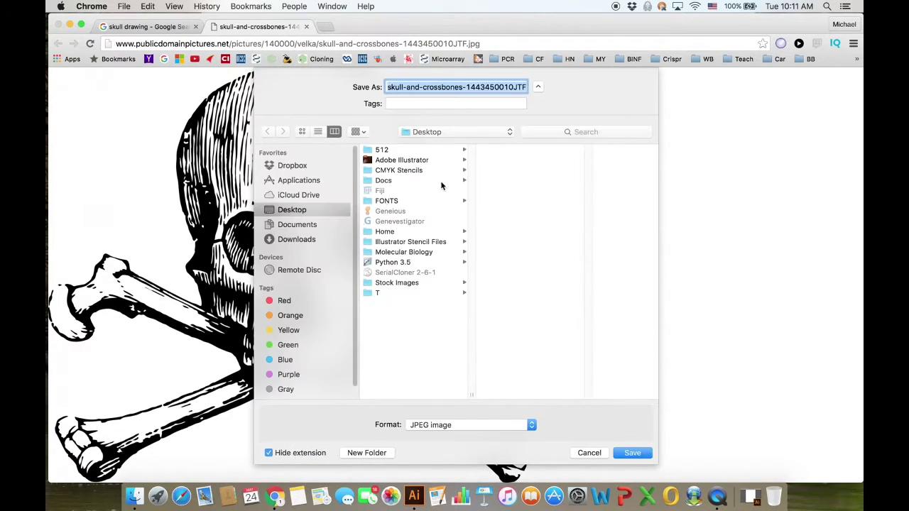
pyautogui.write('skull')
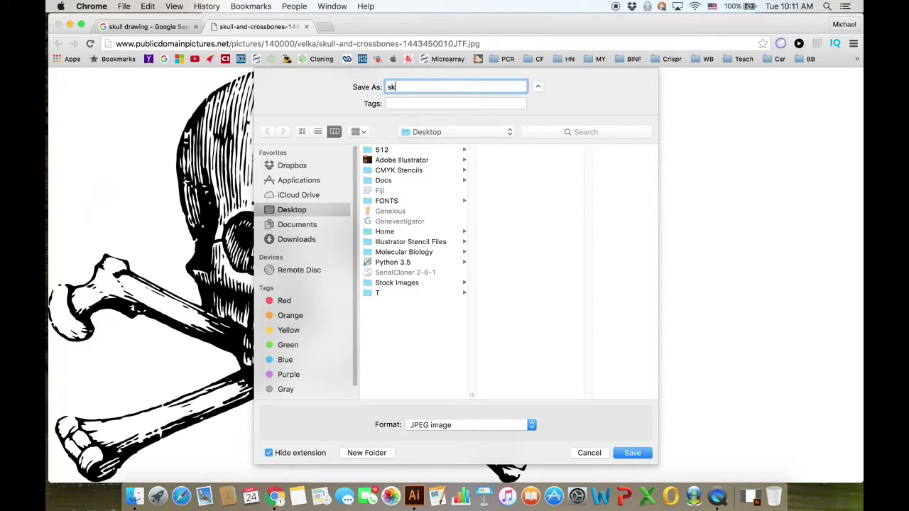
pyautogui.click(633, 453)
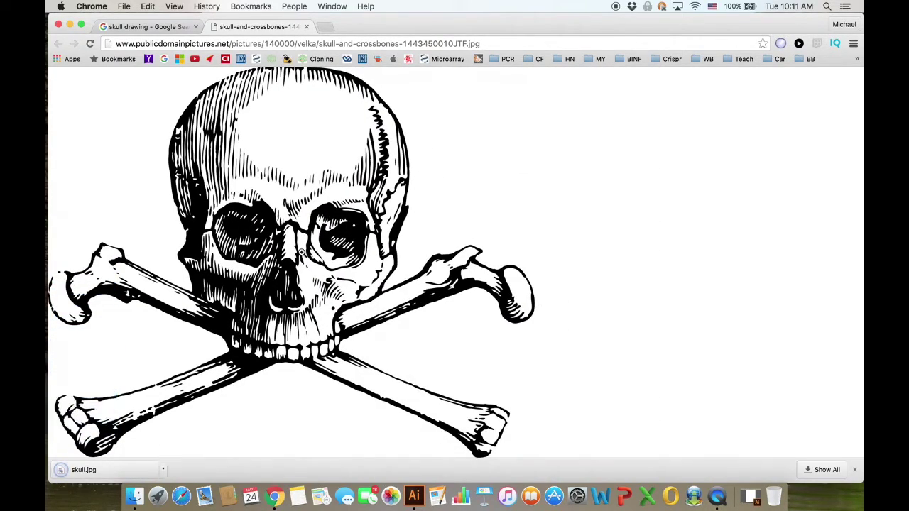
pyautogui.click(59, 26)
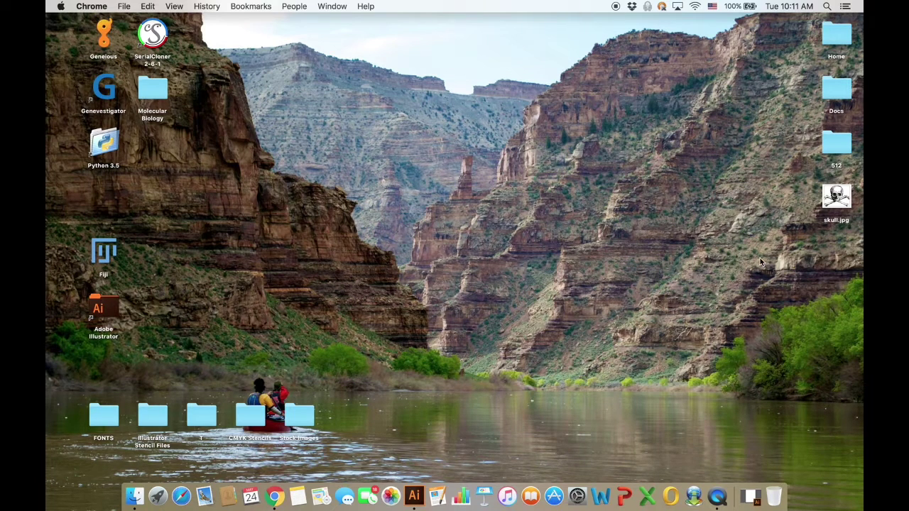
# - Open skull.jpg in Illustrator, fit it in the window, and close the empty Stencil document
pyautogui.moveTo(834, 199); pyautogui.dragTo(413, 490)
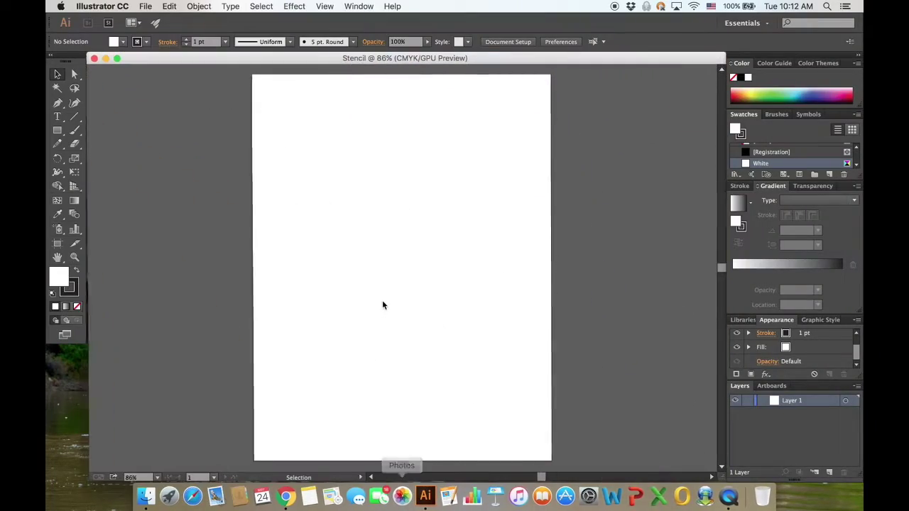
pyautogui.press('super+0')
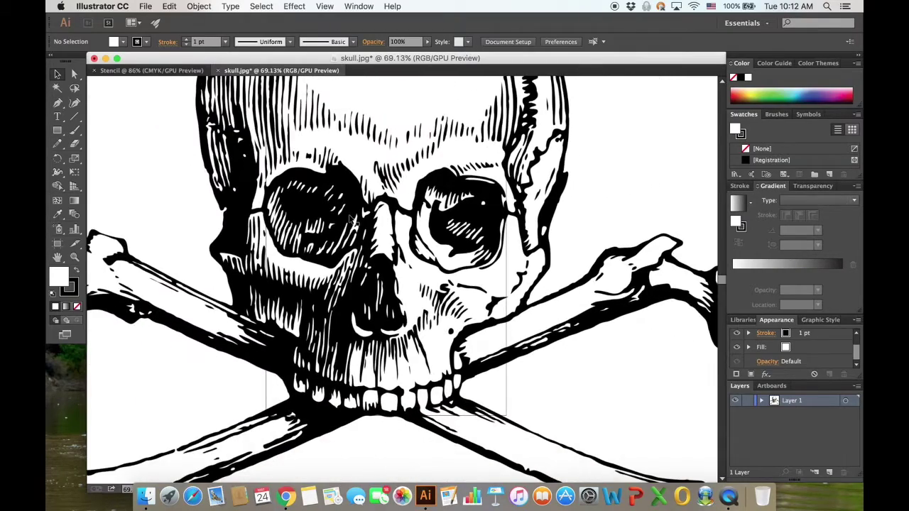
pyautogui.scroll(-2, 351, 216)
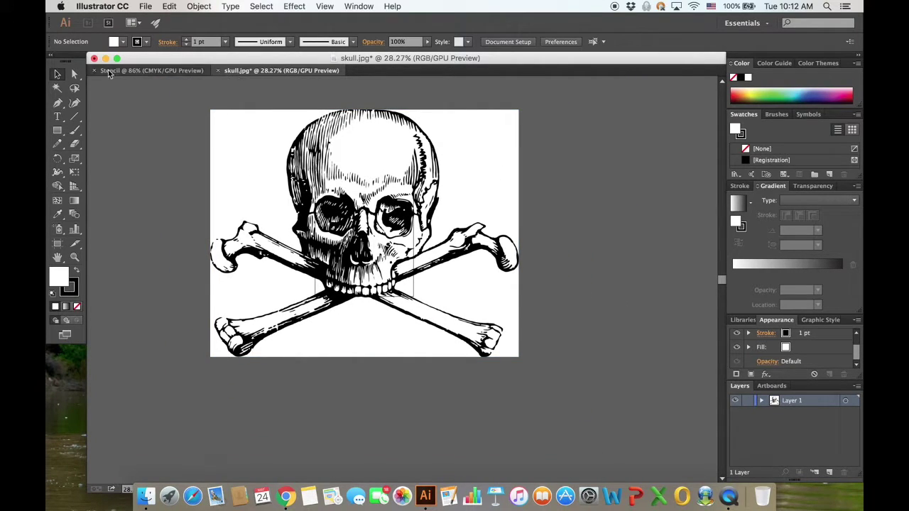
pyautogui.click(257, 167)
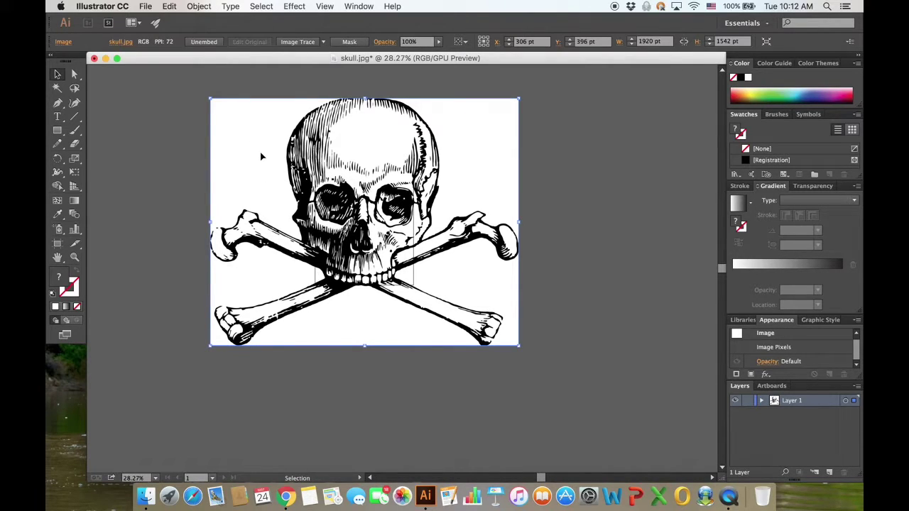
# - Select the skull image and switch the document colour mode to CMYK Color
pyautogui.click(571, 196)
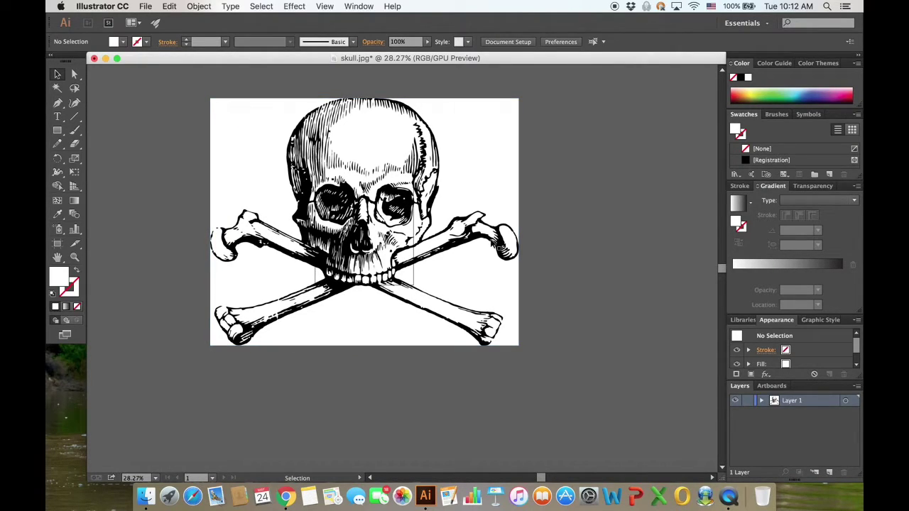
pyautogui.scroll(2, 486, 168)
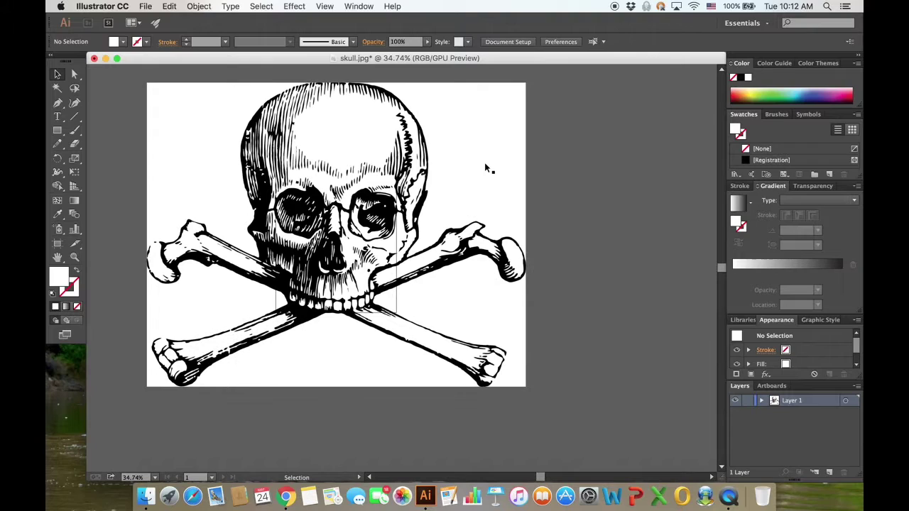
pyautogui.click(486, 168)
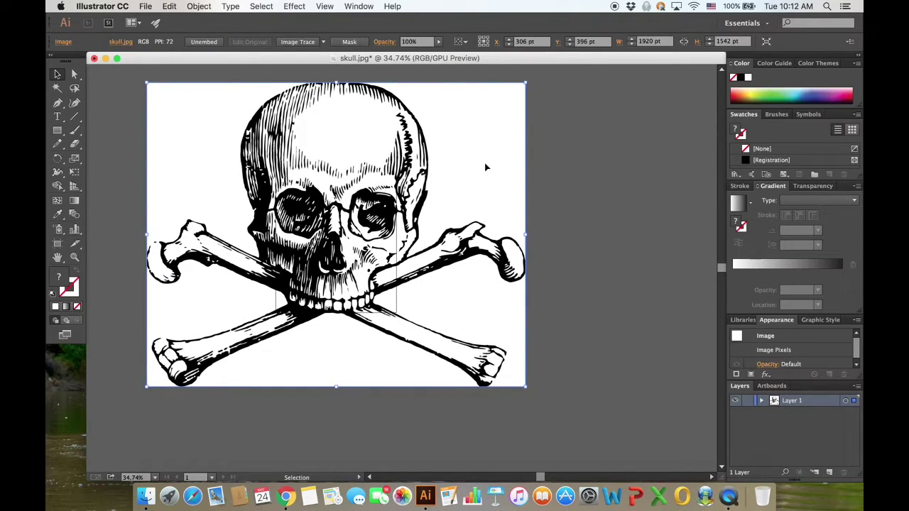
pyautogui.click(146, 5)
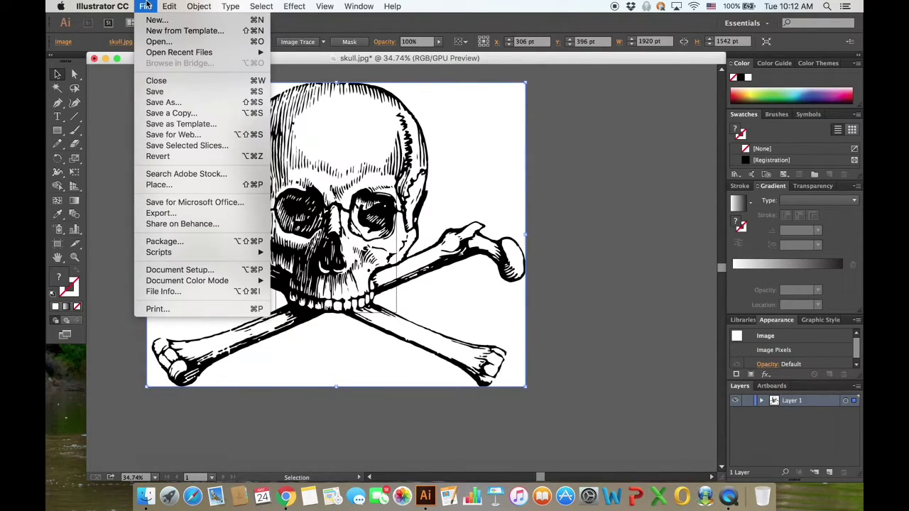
pyautogui.moveTo(201, 283)
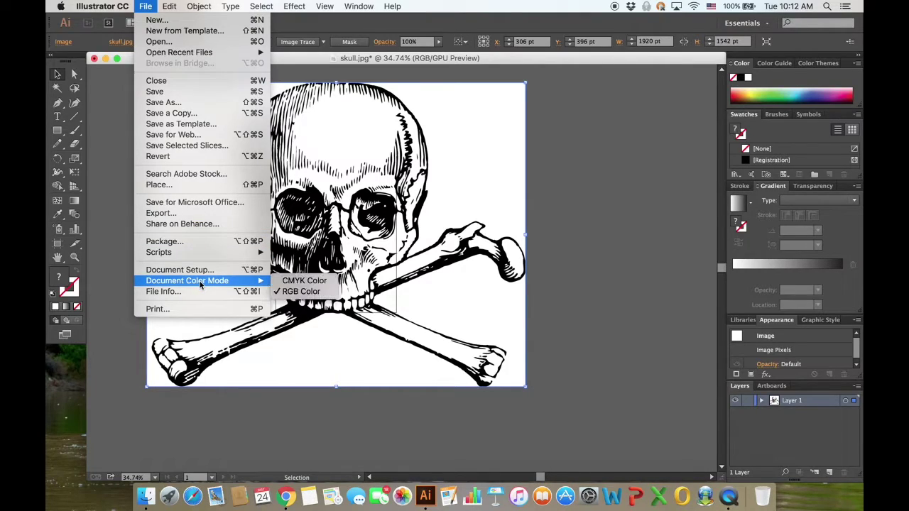
pyautogui.click(309, 282)
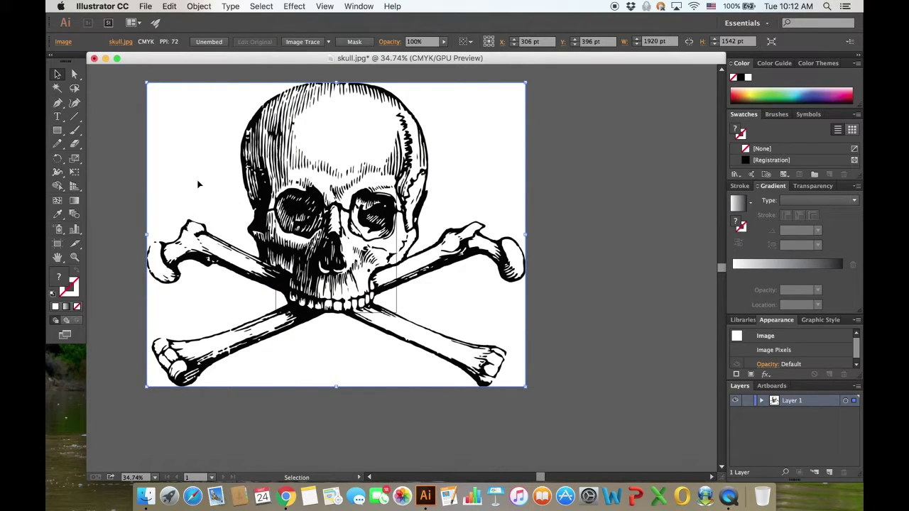
pyautogui.click(364, 5)
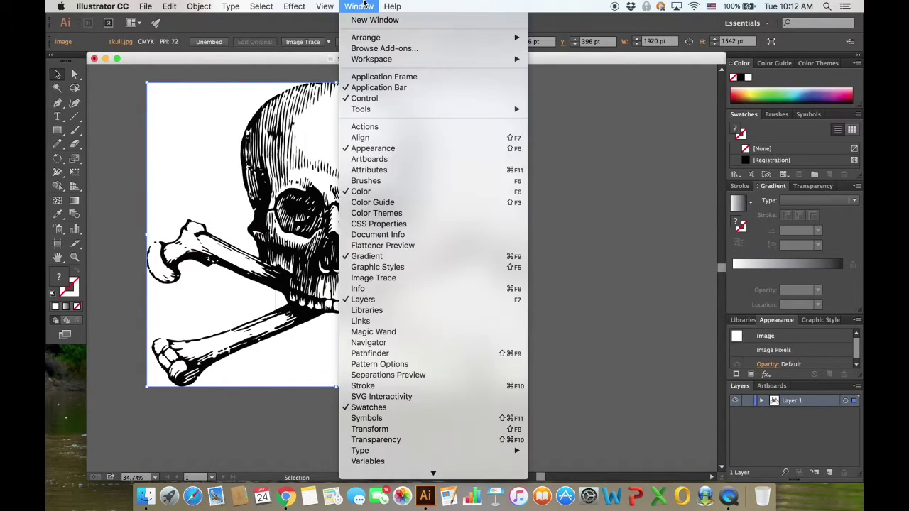
# - Preview a black-and-white Image Trace of the skull with Advanced settings shown, comparing to the source
pyautogui.click(406, 282)
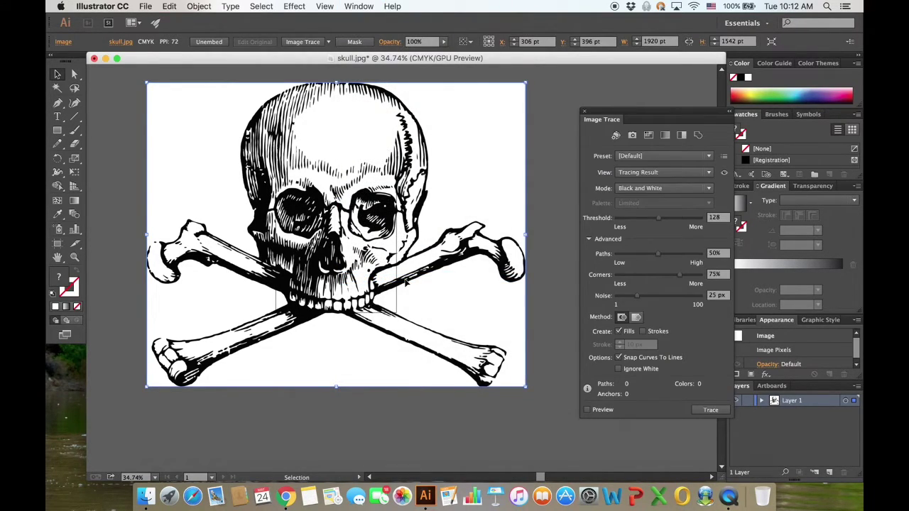
pyautogui.click(589, 239)
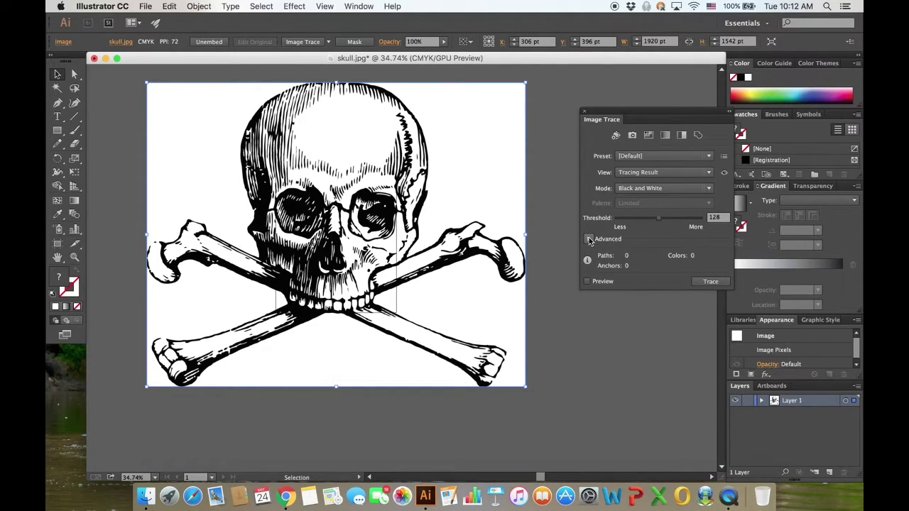
pyautogui.click(589, 239)
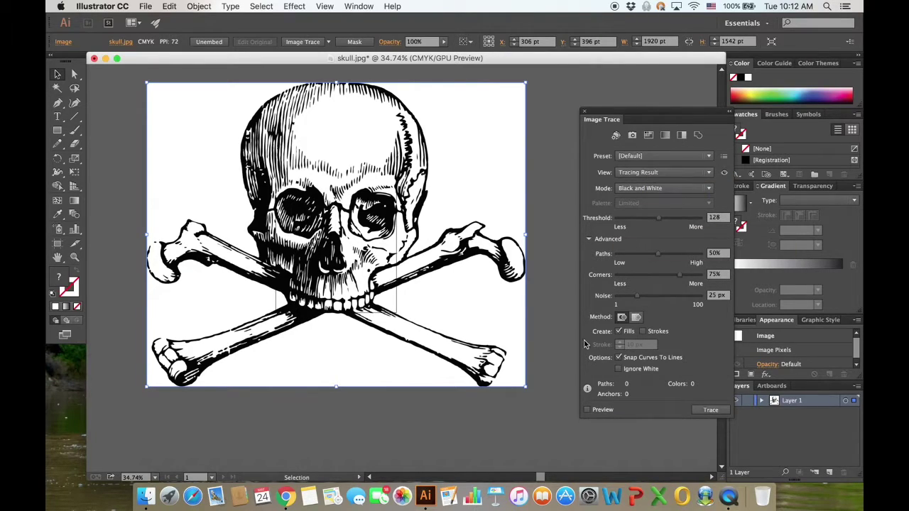
pyautogui.click(588, 411)
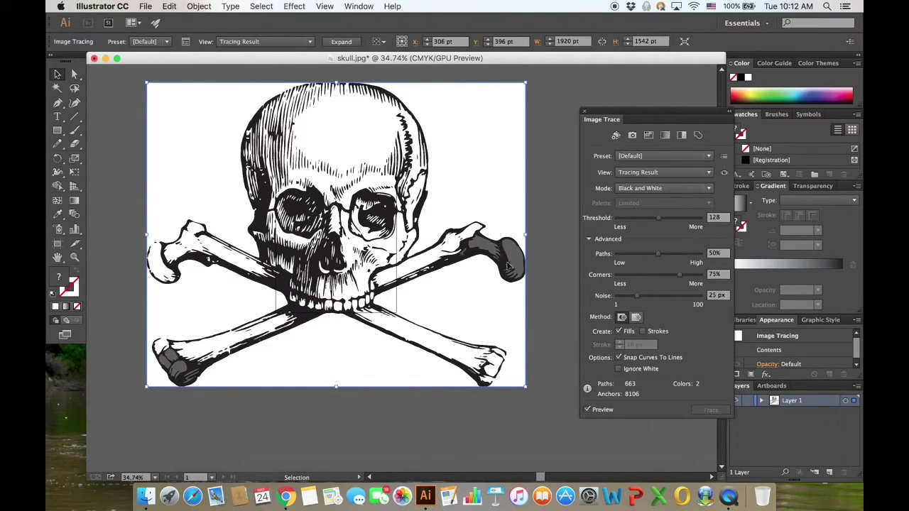
pyautogui.click(725, 173)
pyautogui.click(725, 174)
# - Turn on Ignore White and compare the trace against the source image
pyautogui.click(619, 369)
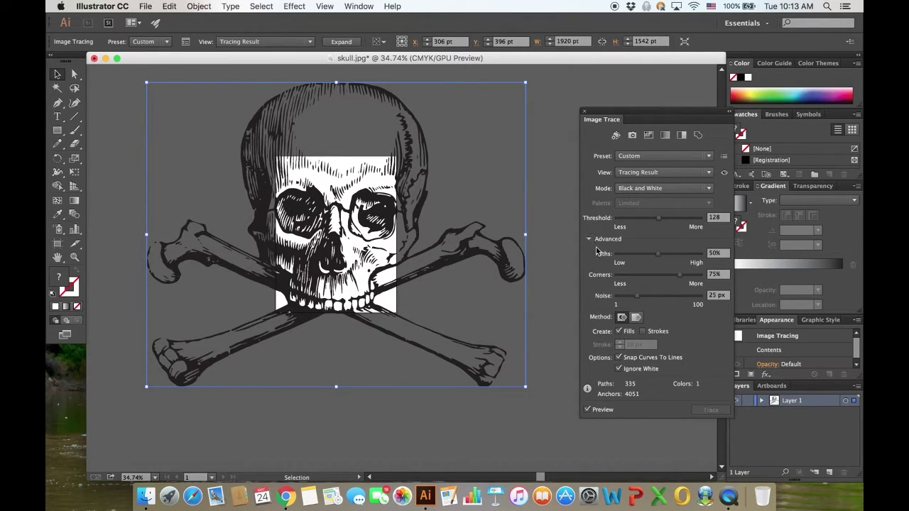
pyautogui.click(726, 173)
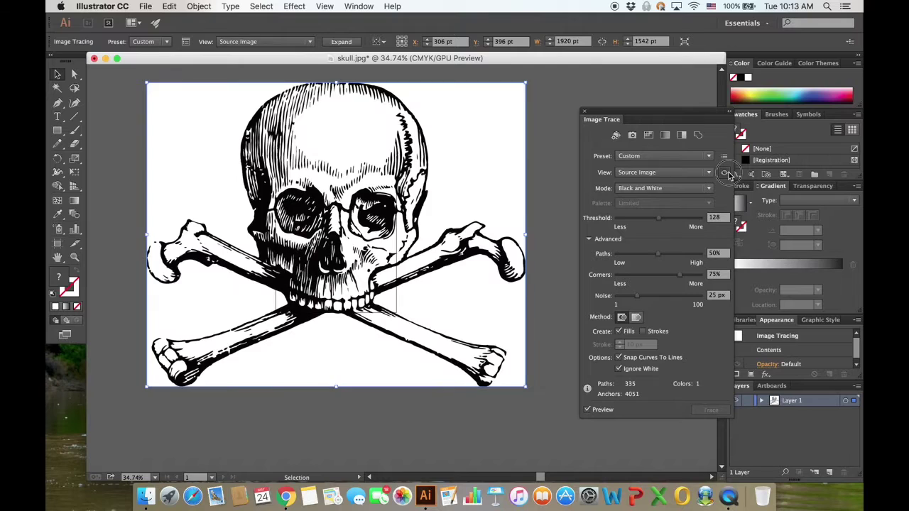
pyautogui.click(730, 175)
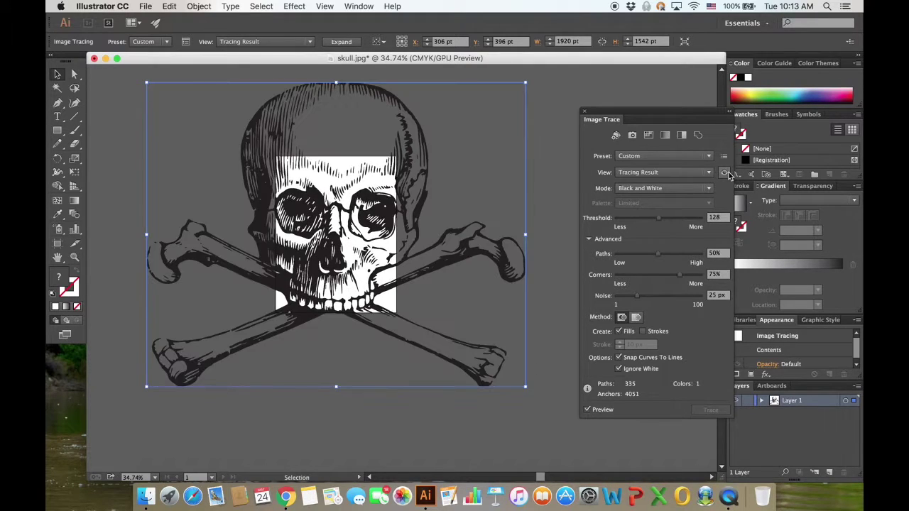
pyautogui.click(729, 175)
pyautogui.click(729, 175)
# - Adjust the trace threshold, settling on 133 instead of 150
pyautogui.moveTo(690, 221); pyautogui.dragTo(698, 222)
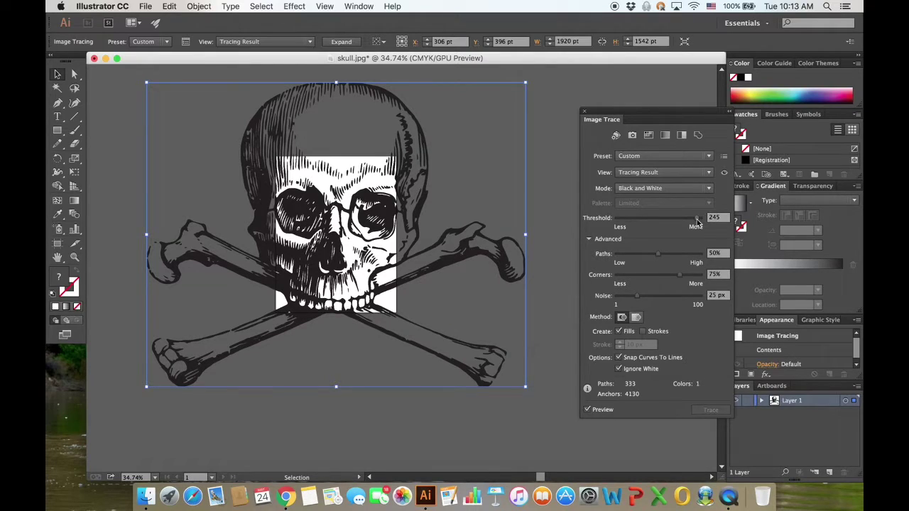
pyautogui.click(665, 218)
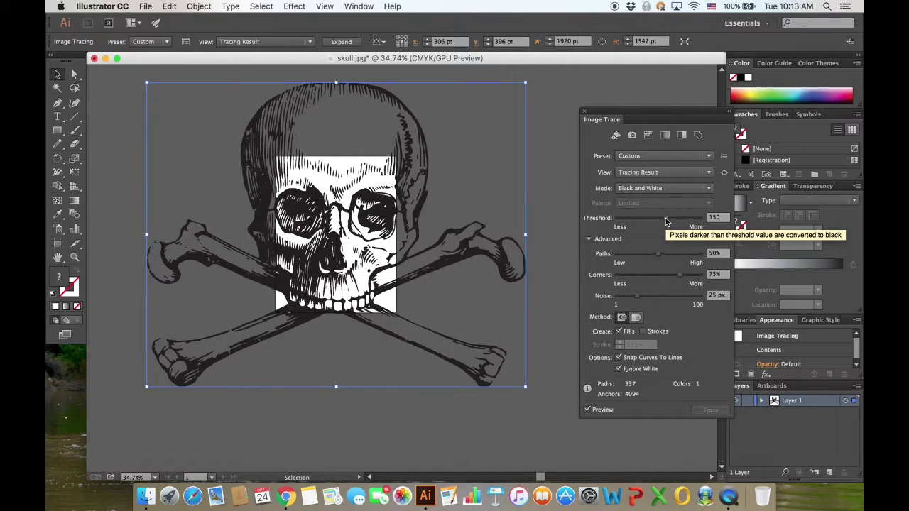
pyautogui.moveTo(666, 218); pyautogui.dragTo(661, 222)
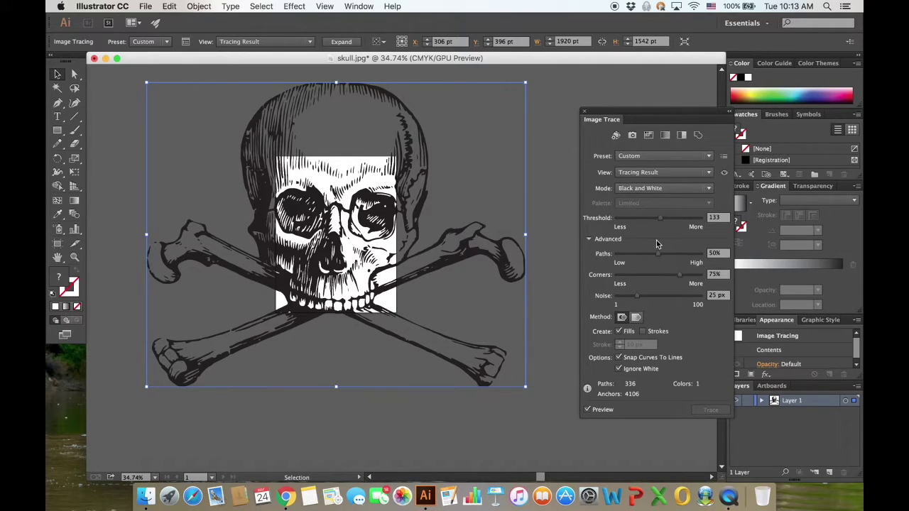
# - Close Image Trace, change the fill colour, and expand the skull tracing into paths
pyautogui.click(585, 112)
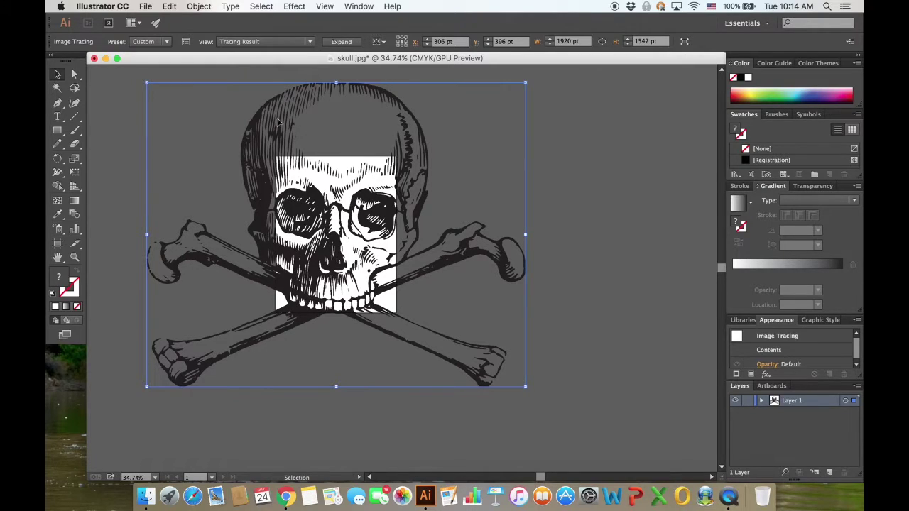
pyautogui.doubleClick(739, 132)
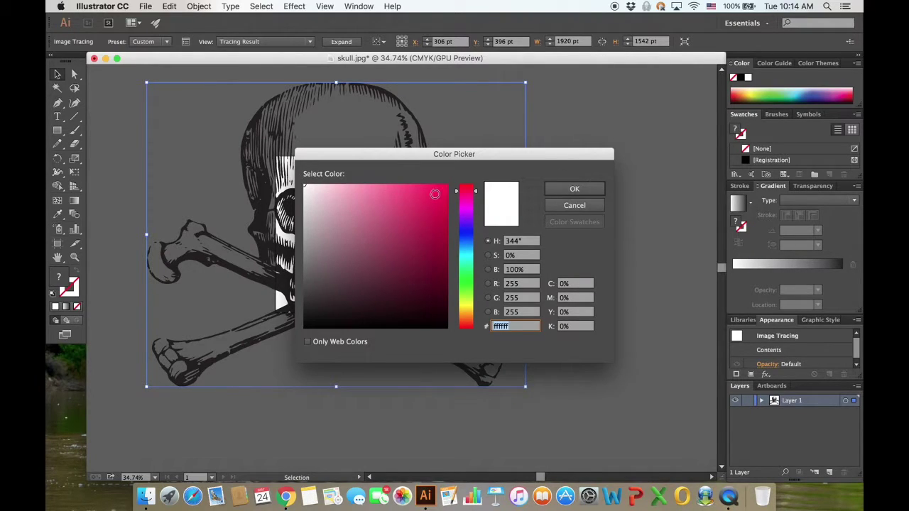
pyautogui.click(435, 194)
pyautogui.click(547, 189)
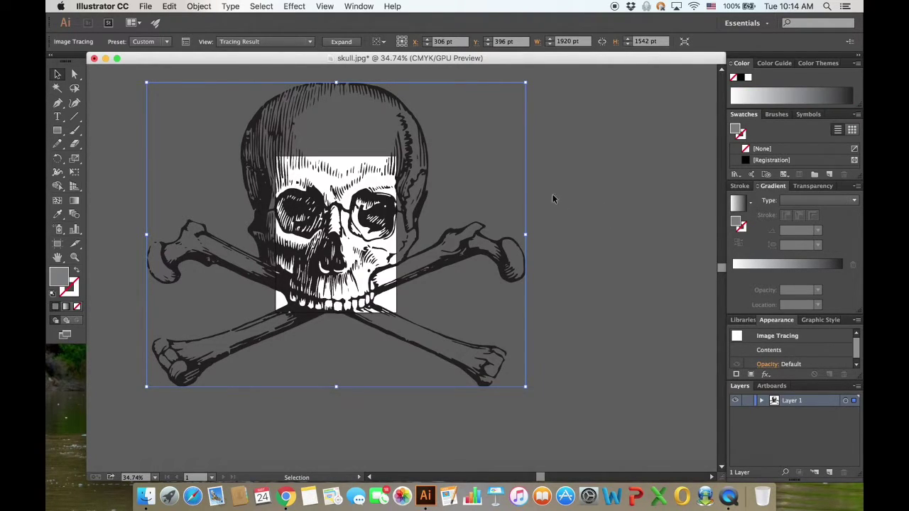
pyautogui.click(575, 204)
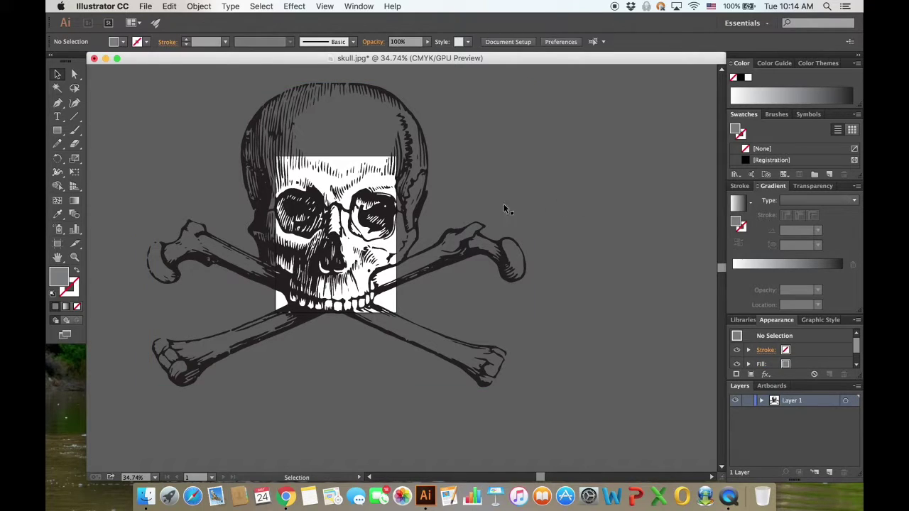
pyautogui.click(462, 230)
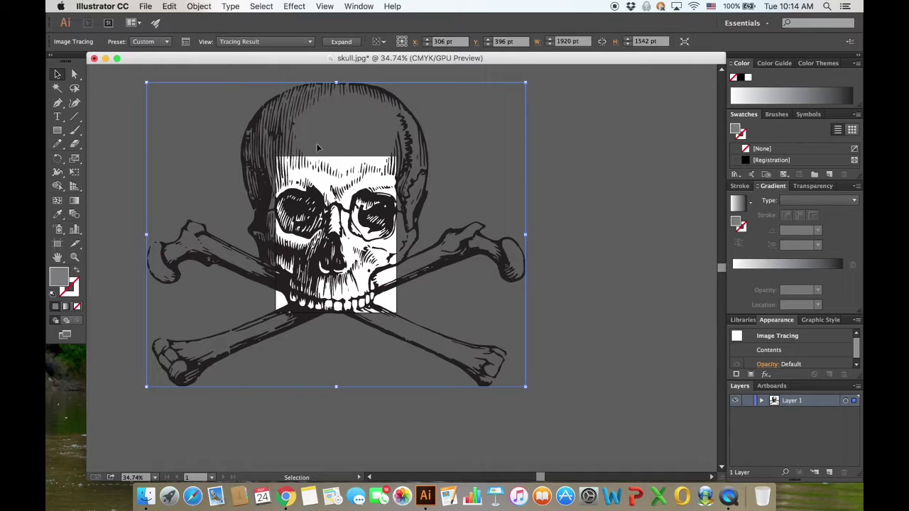
pyautogui.click(342, 42)
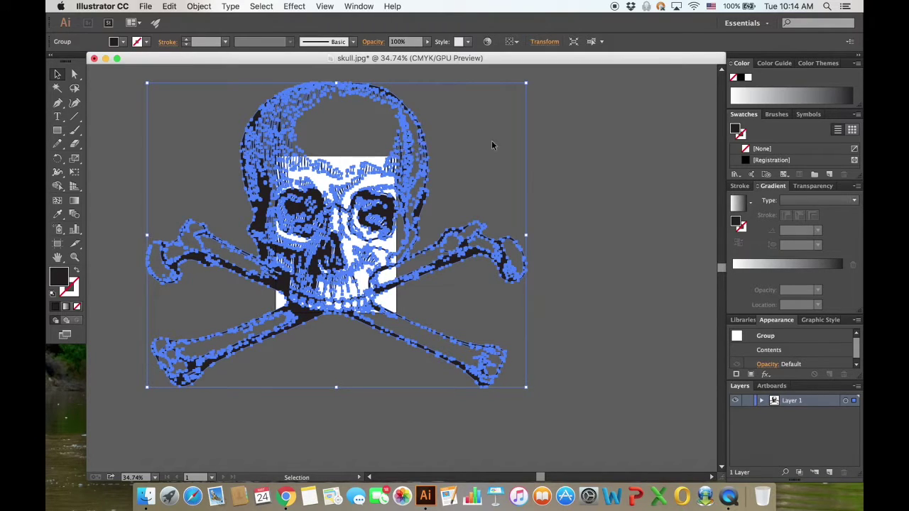
# - Give the expanded skull paths a pale grey fill and reselect the artwork group
pyautogui.doubleClick(736, 131)
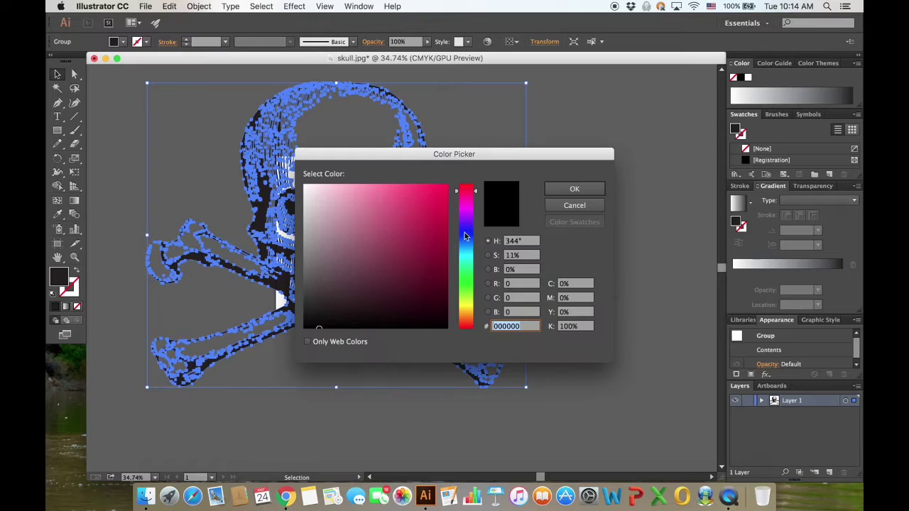
pyautogui.click(442, 186)
pyautogui.click(574, 188)
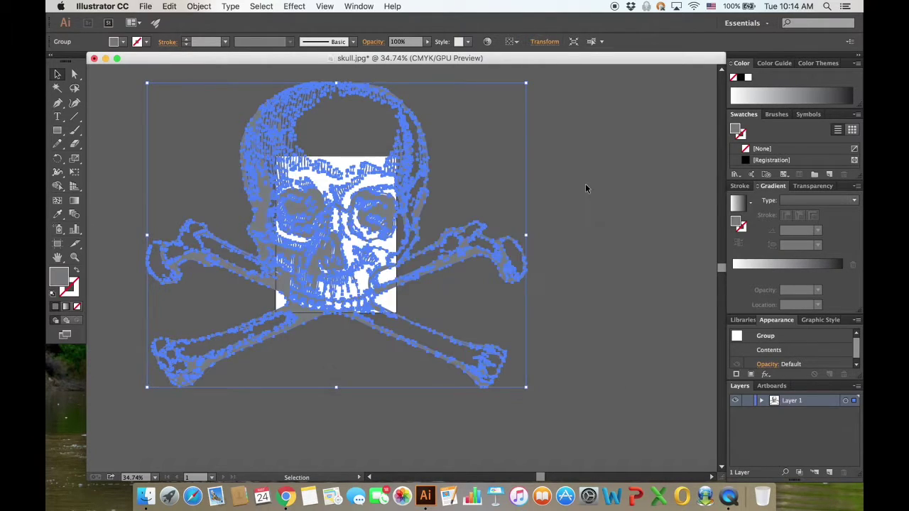
pyautogui.click(589, 206)
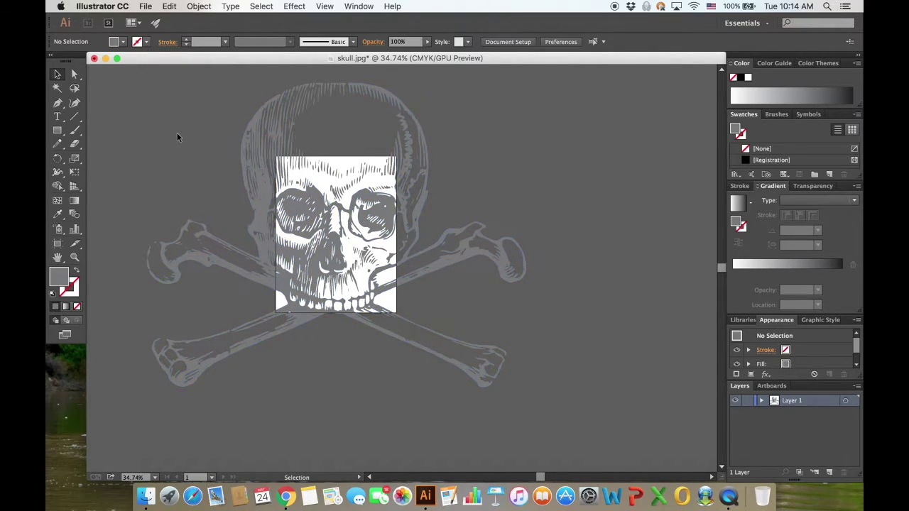
pyautogui.click(249, 125)
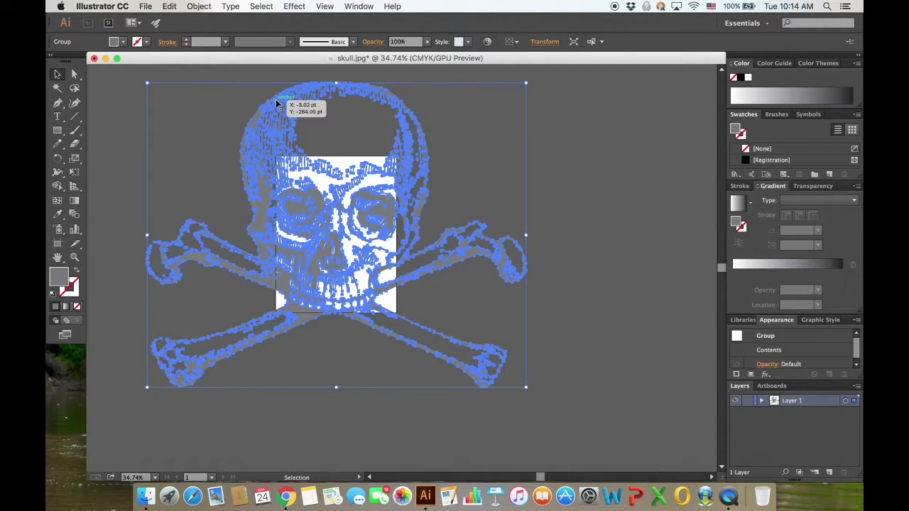
# - Check the document colour mode and convert the skull artwork's colours to CMYK
pyautogui.click(147, 6)
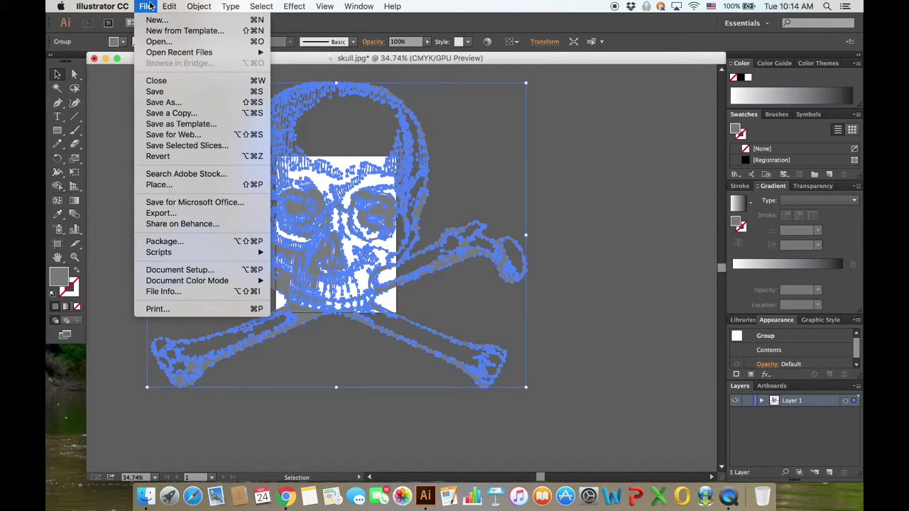
pyautogui.moveTo(197, 284)
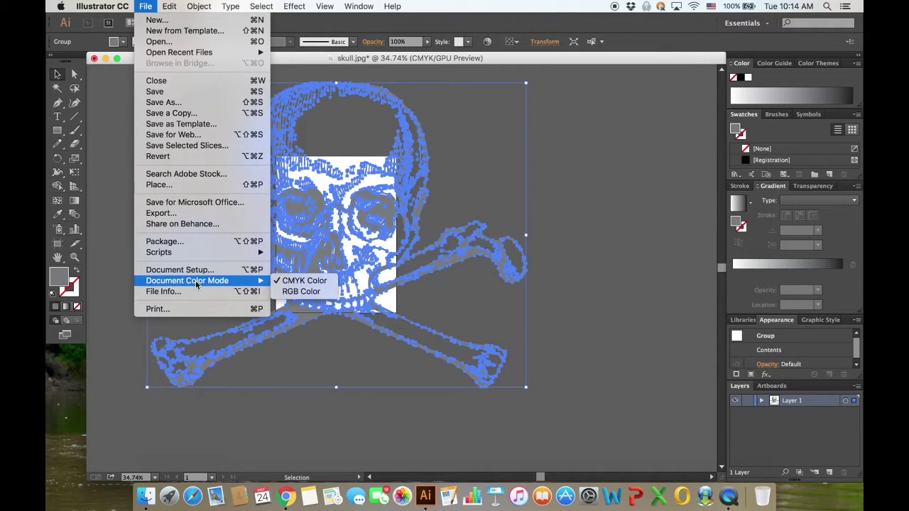
pyautogui.moveTo(170, 6)
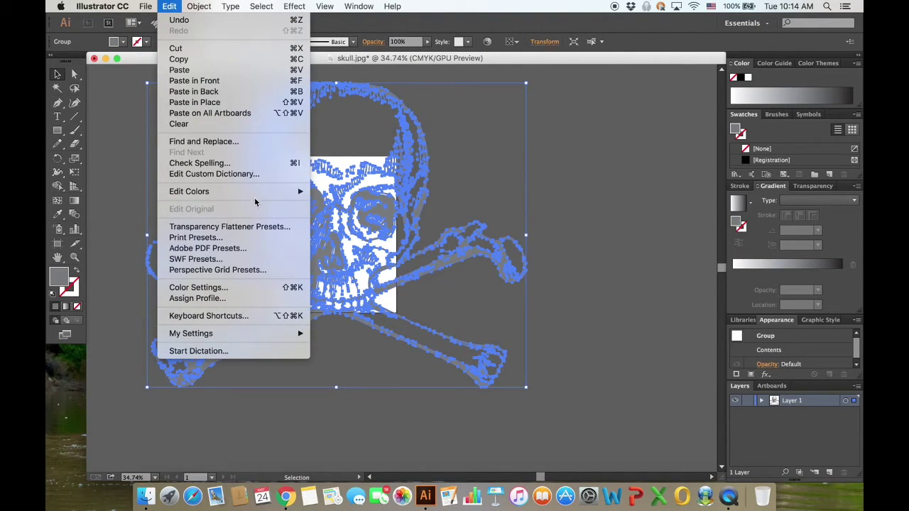
pyautogui.moveTo(235, 192)
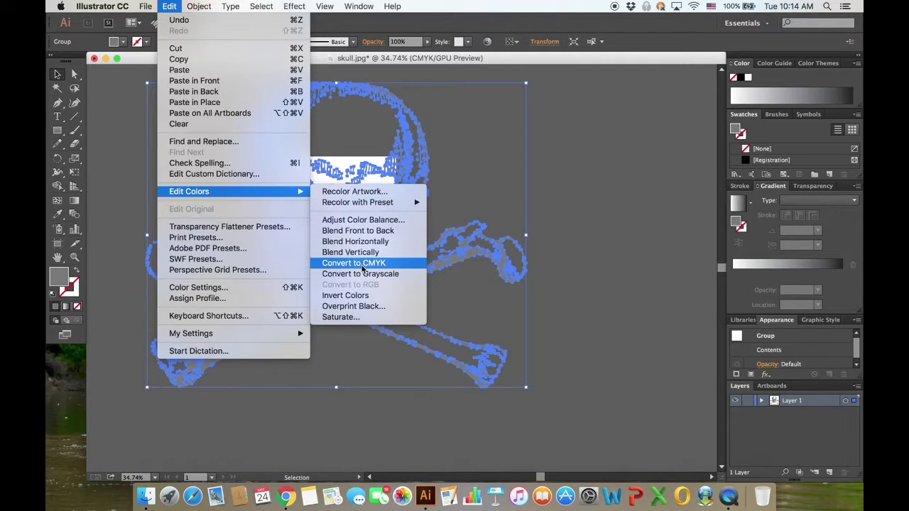
pyautogui.click(363, 265)
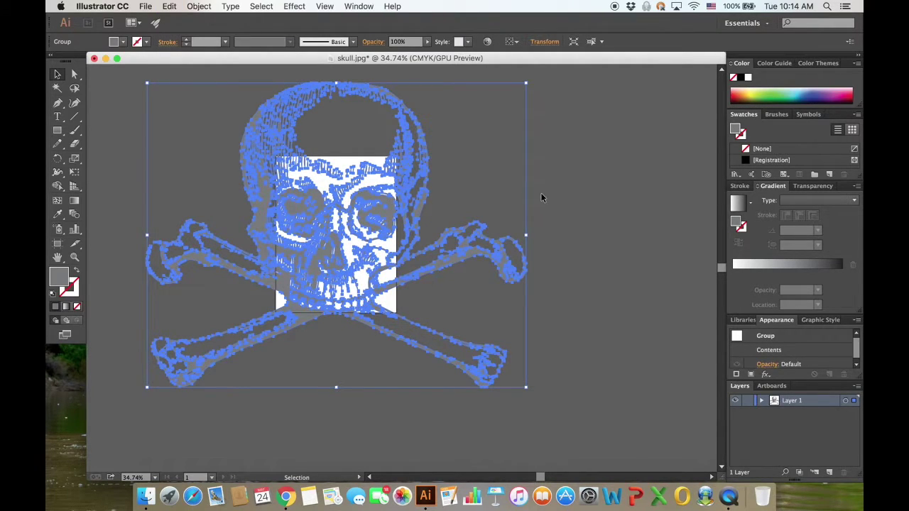
# - Fill the skull-and-crossbones group with bright blue #0787ef
pyautogui.doubleClick(737, 130)
pyautogui.click(443, 192)
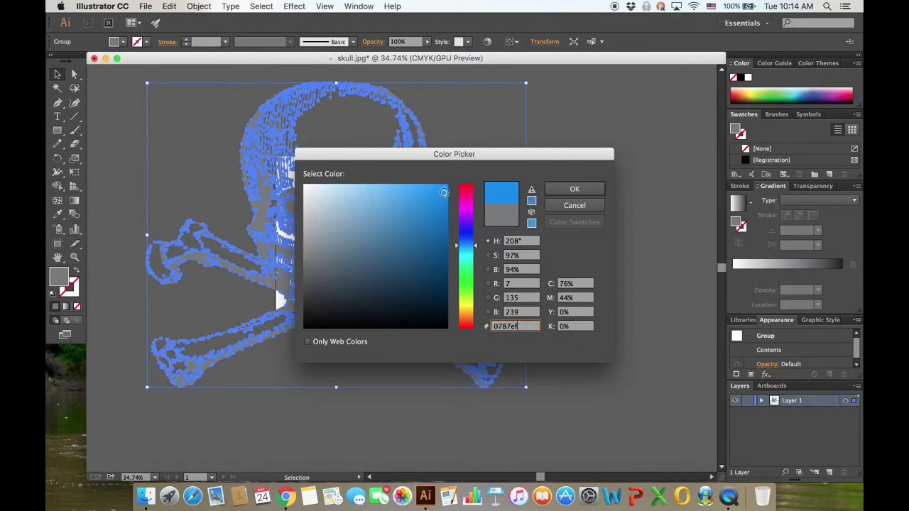
pyautogui.click(563, 188)
pyautogui.click(569, 199)
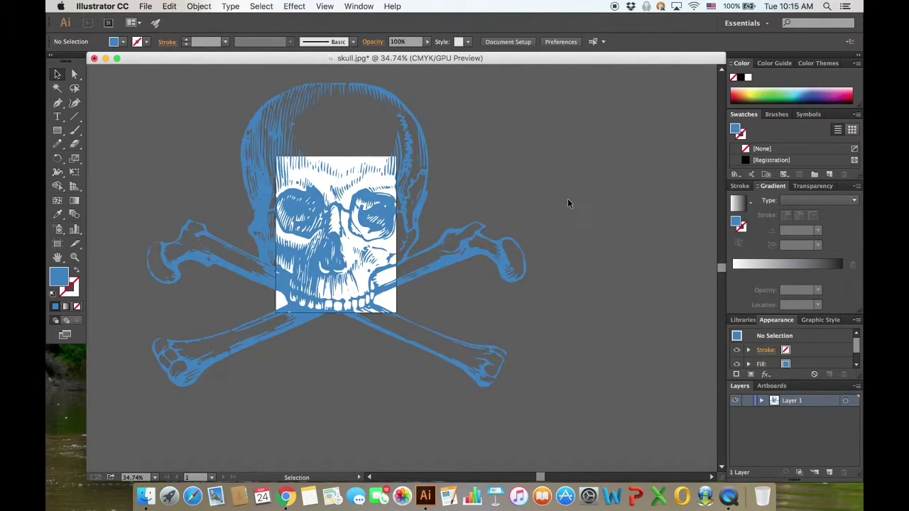
pyautogui.click(421, 210)
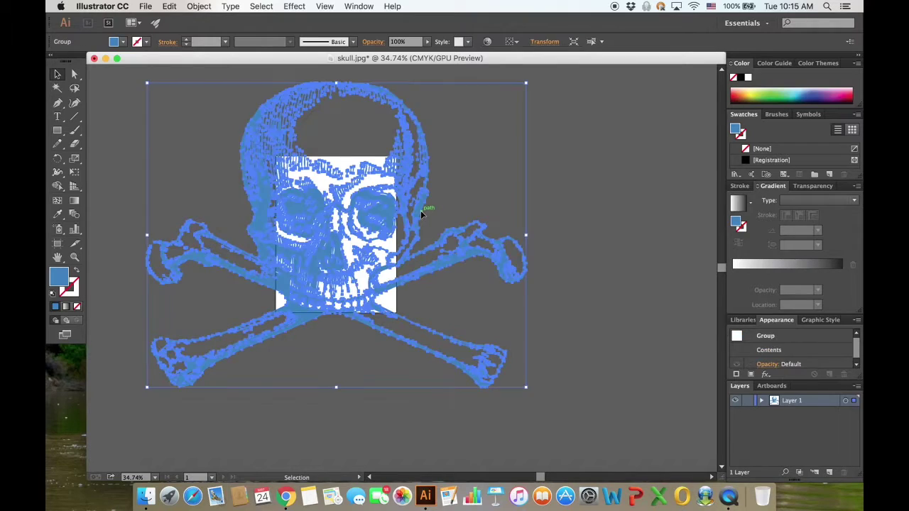
pyautogui.doubleClick(737, 128)
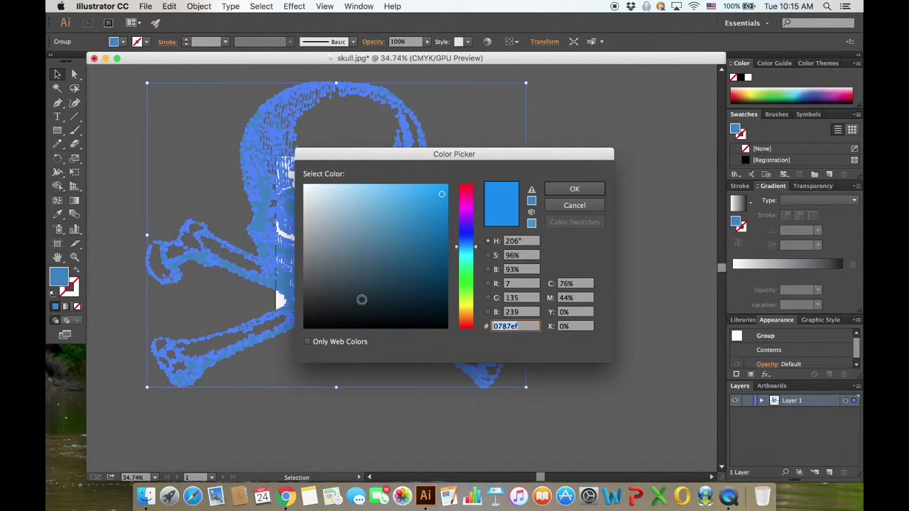
# - Fill the skull with rich black: C 50, M 40, Y 40, K 100
pyautogui.click(571, 285)
pyautogui.doubleClick(570, 285)
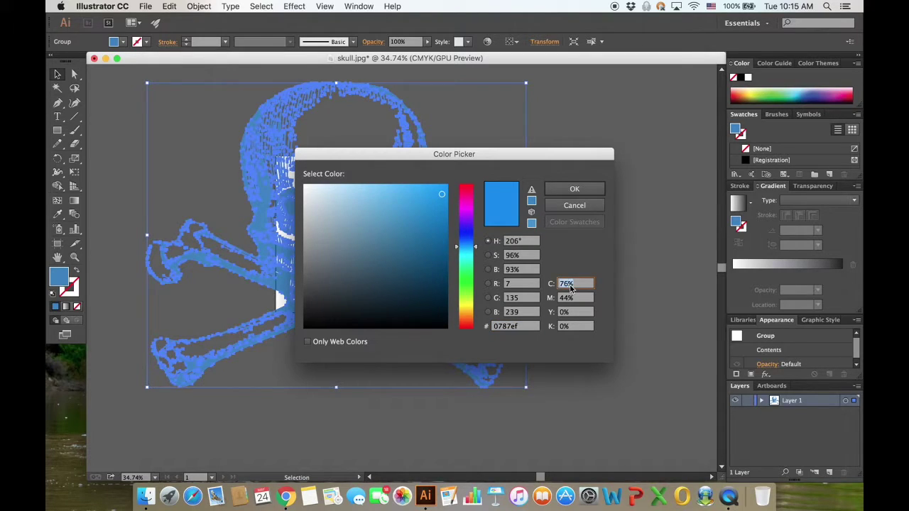
pyautogui.write('50')
pyautogui.press('Tab')
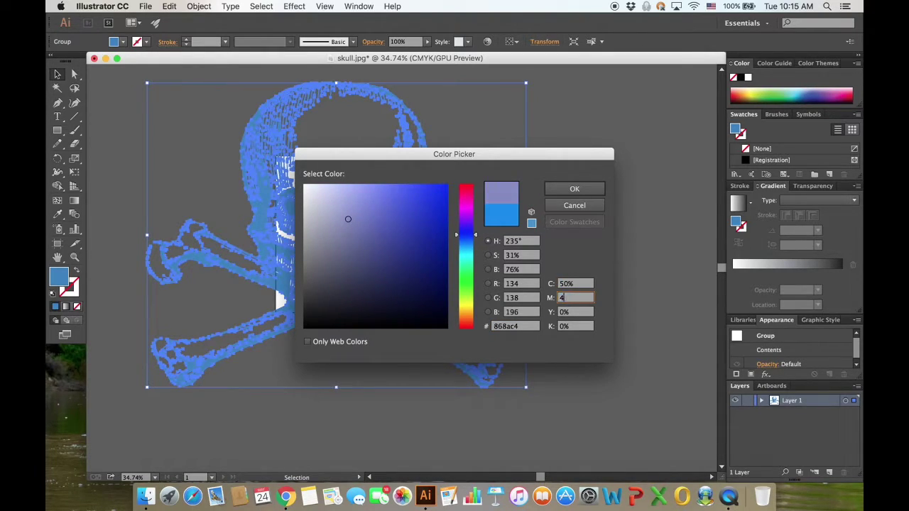
pyautogui.write('40')
pyautogui.press('Tab')
pyautogui.write('40')
pyautogui.press('Tab')
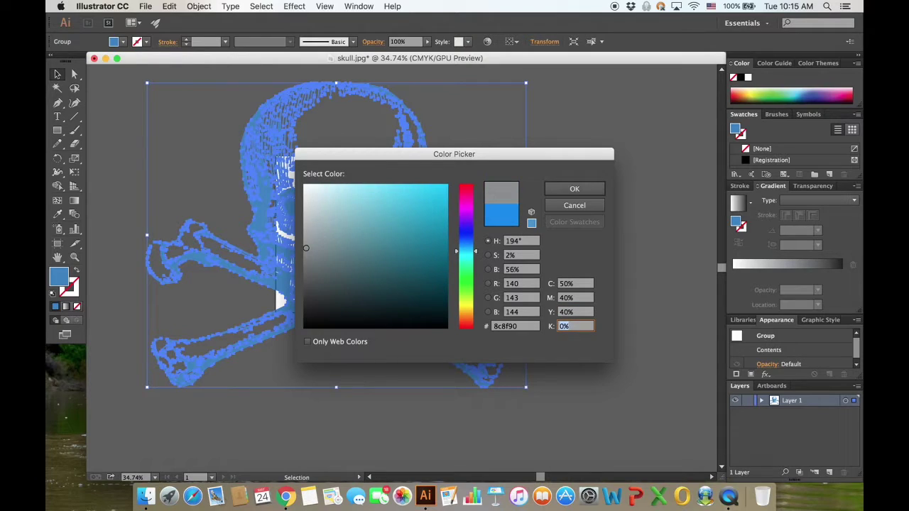
pyautogui.write('100')
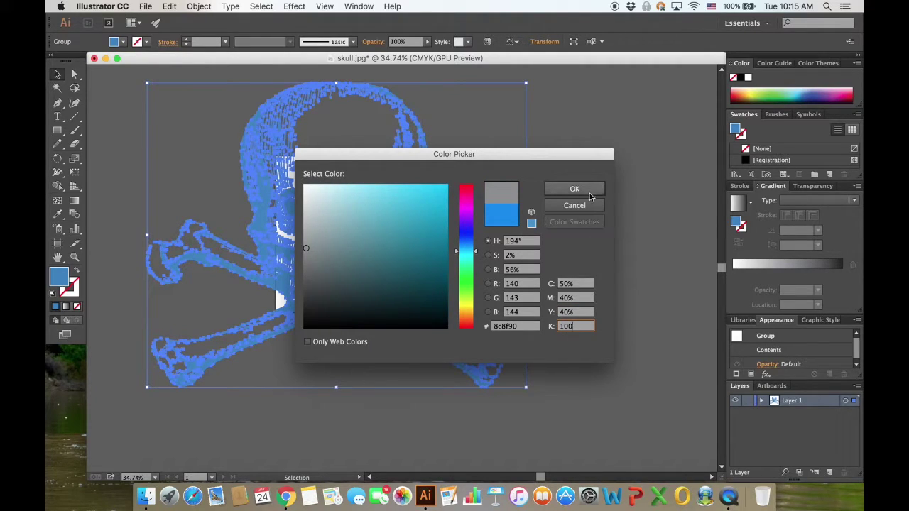
pyautogui.click(584, 190)
pyautogui.click(606, 241)
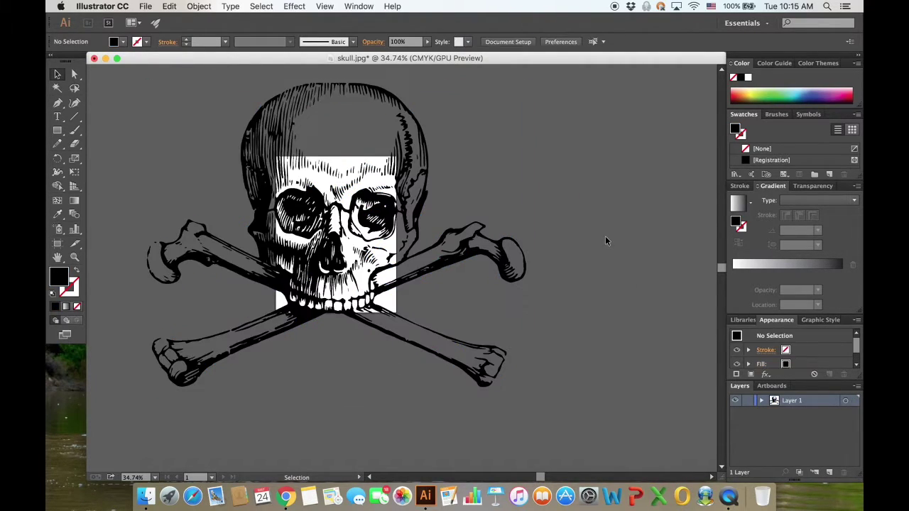
# - Reselect the skull group and drag its corner to start shrinking it
pyautogui.click(260, 150)
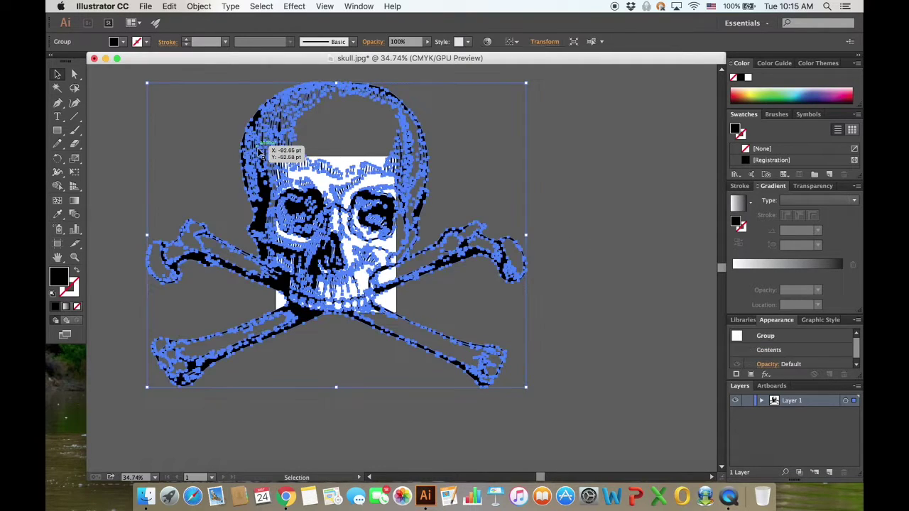
pyautogui.click(125, 93)
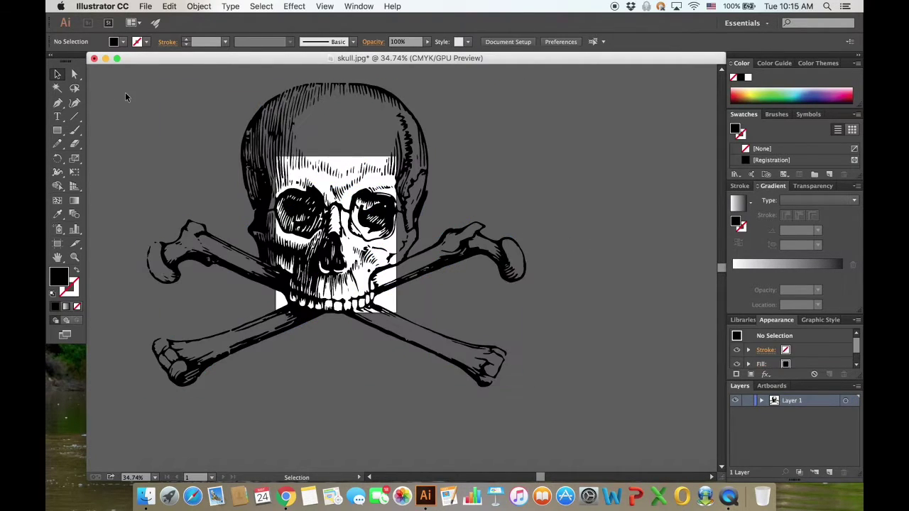
pyautogui.click(256, 151)
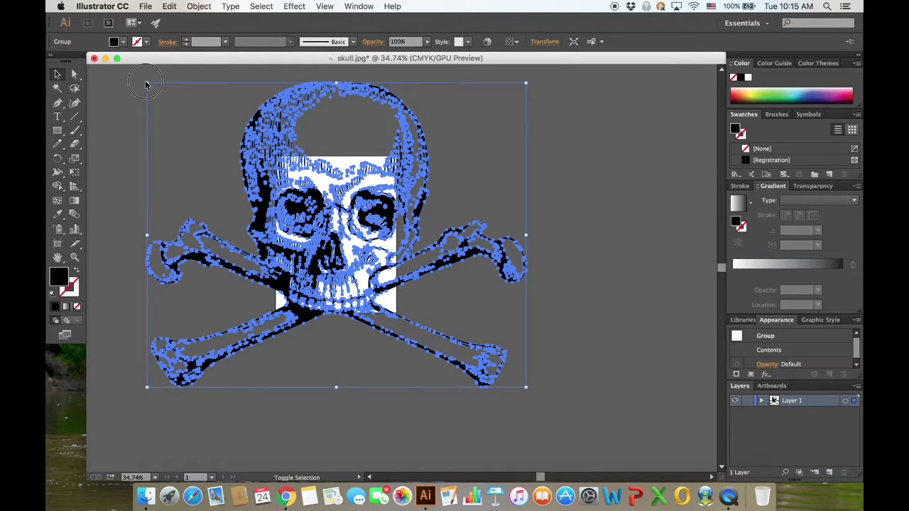
pyautogui.moveTo(146, 82); pyautogui.dragTo(310, 214)
# - Shrink and reposition the skull group to sit centred on the white page, then deselect
pyautogui.moveTo(429, 276); pyautogui.dragTo(368, 216)
pyautogui.scroll(2, 365, 219)
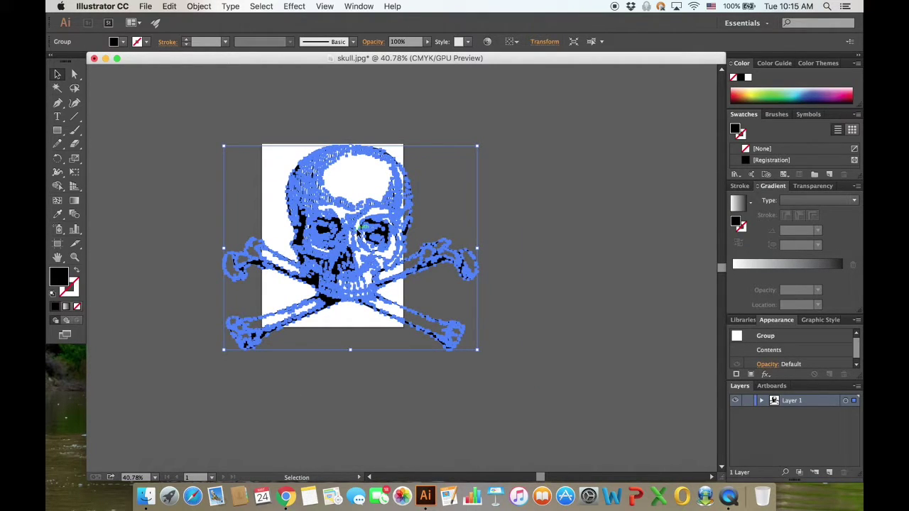
pyautogui.scroll(2, 359, 228)
pyautogui.scroll(2, 280, 204)
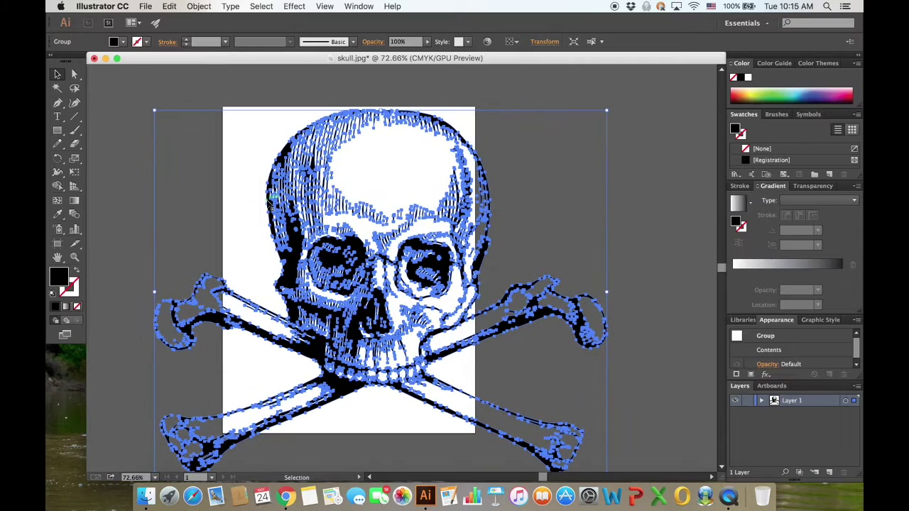
pyautogui.moveTo(155, 111); pyautogui.dragTo(310, 236)
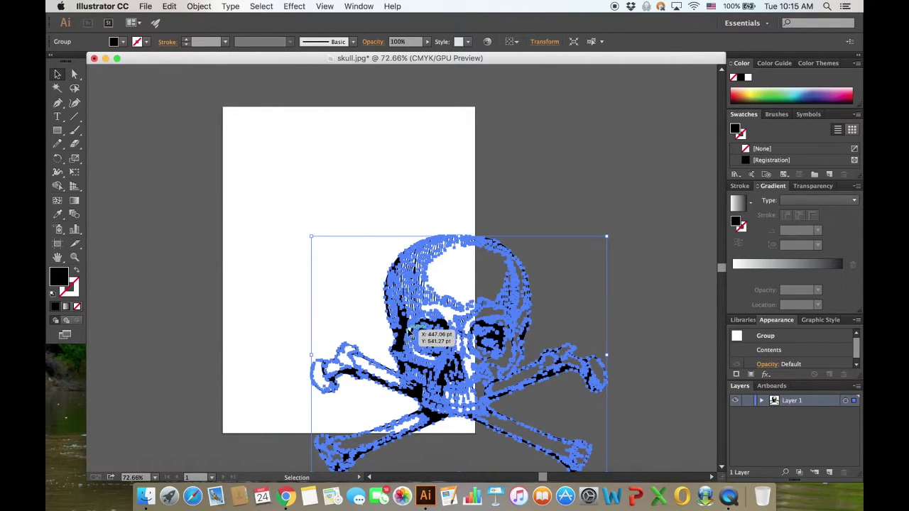
pyautogui.moveTo(410, 332); pyautogui.dragTo(292, 234)
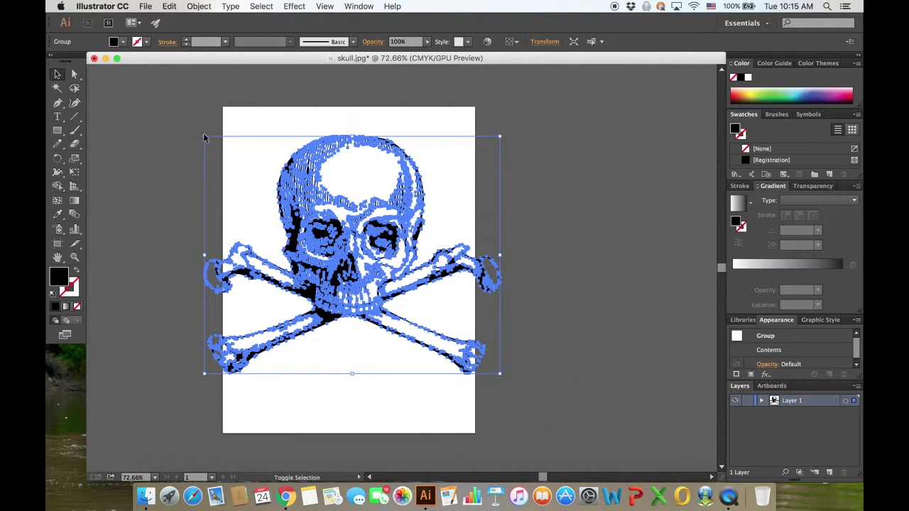
pyautogui.moveTo(226, 152); pyautogui.dragTo(260, 180)
pyautogui.moveTo(336, 240); pyautogui.dragTo(309, 207)
pyautogui.click(604, 257)
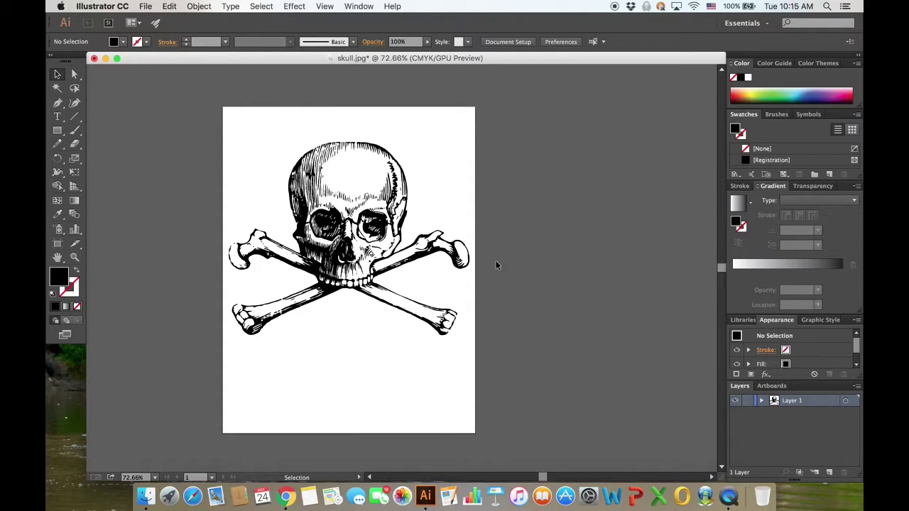
pyautogui.scroll(-1, 169, 160)
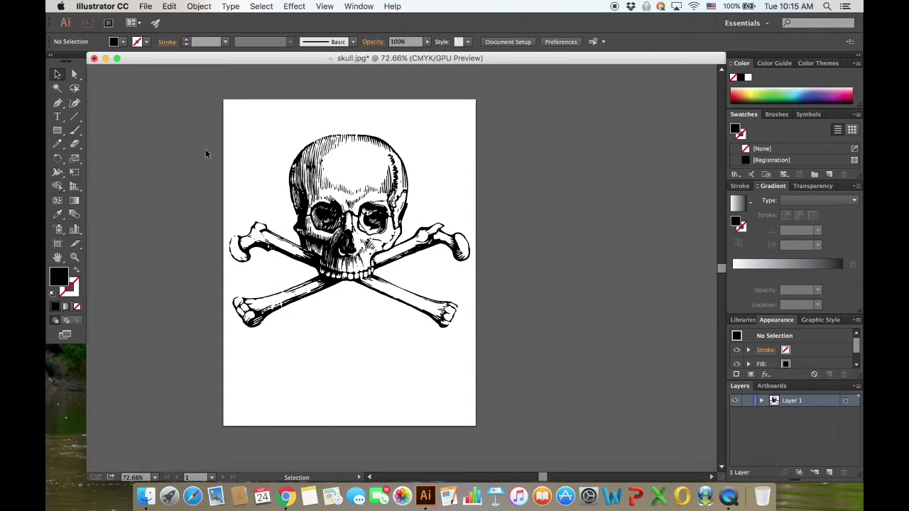
pyautogui.scroll(1, 206, 153)
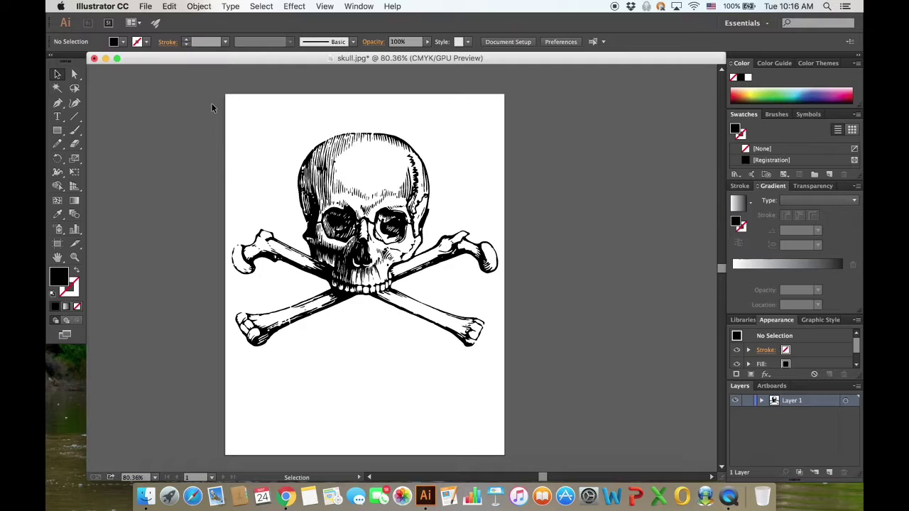
pyautogui.moveTo(212, 104)
pyautogui.mouseDown()
pyautogui.moveTo(226, 107)
pyautogui.moveTo(406, 284)
pyautogui.moveTo(547, 405)
pyautogui.mouseUp()
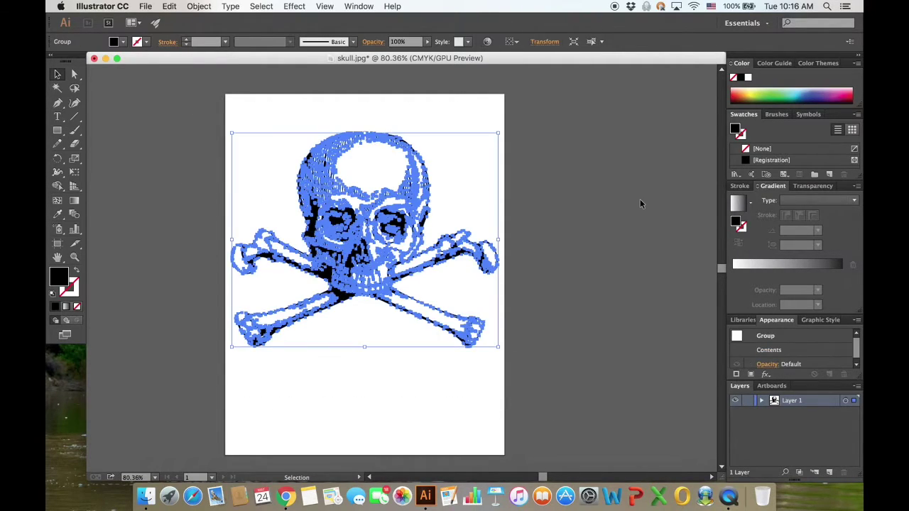
pyautogui.doubleClick(736, 130)
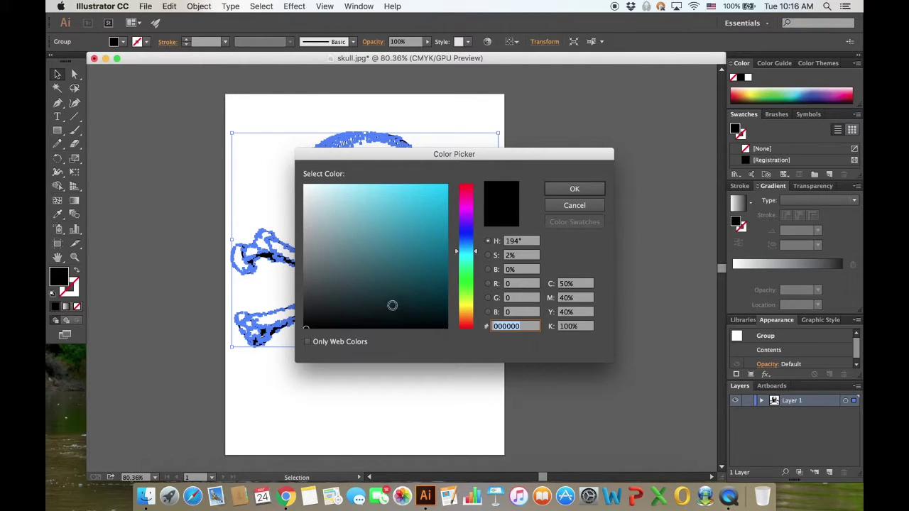
pyautogui.click(466, 270)
pyautogui.click(422, 248)
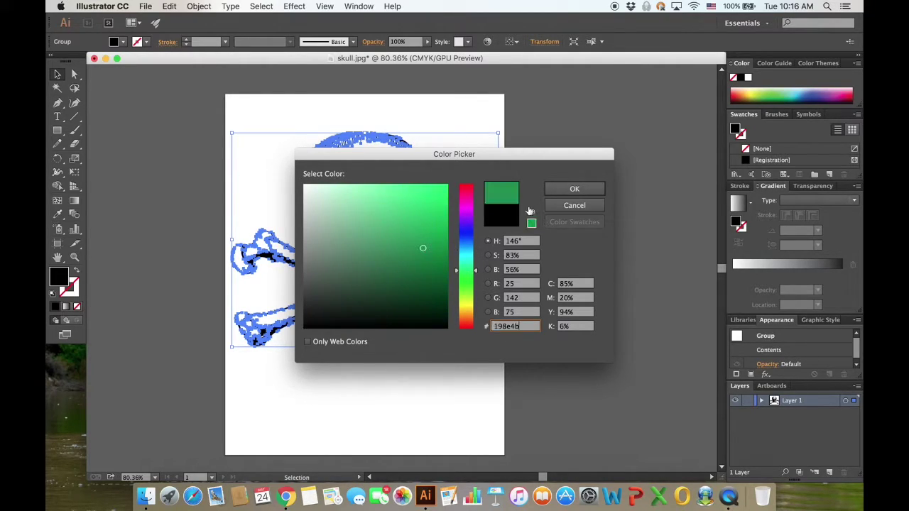
pyautogui.click(574, 189)
pyautogui.click(577, 231)
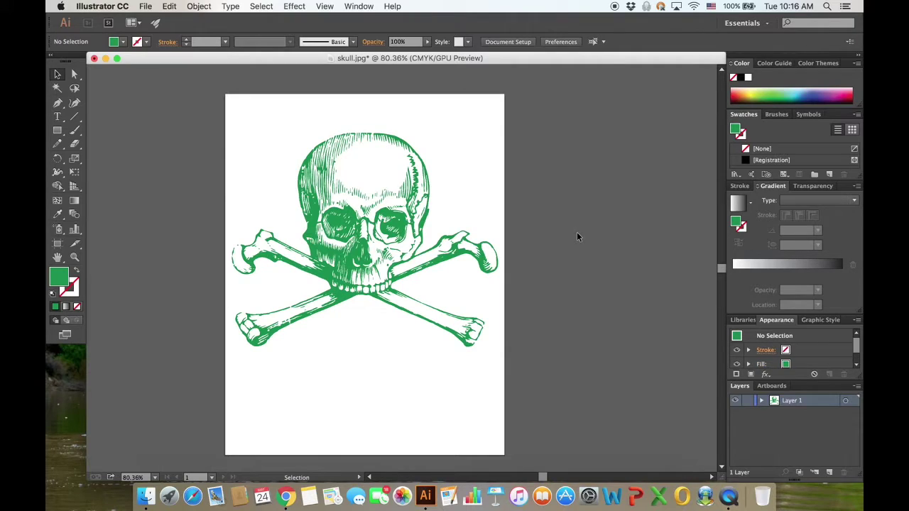
pyautogui.press('a')
pyautogui.hotkey('ctrl', 'z')
pyautogui.hotkey('ctrl', 'z')
pyautogui.press('v')
pyautogui.click(562, 240)
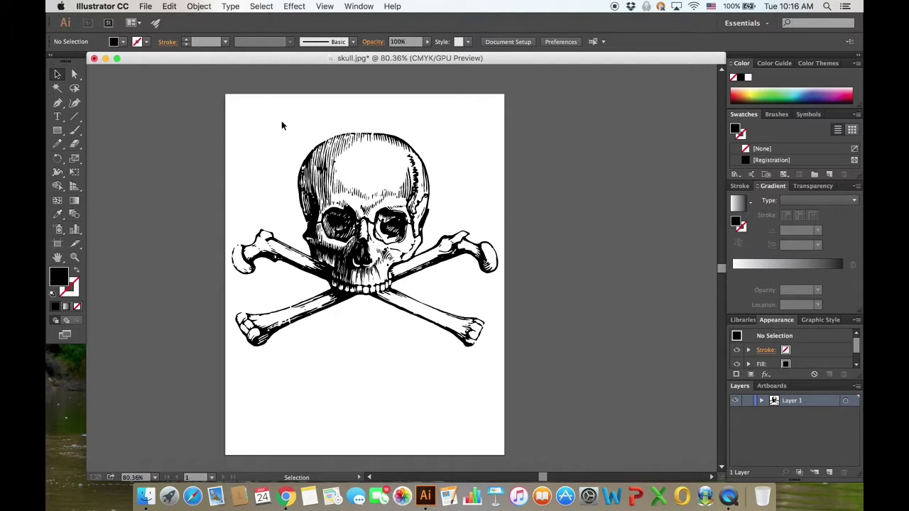
pyautogui.click(147, 7)
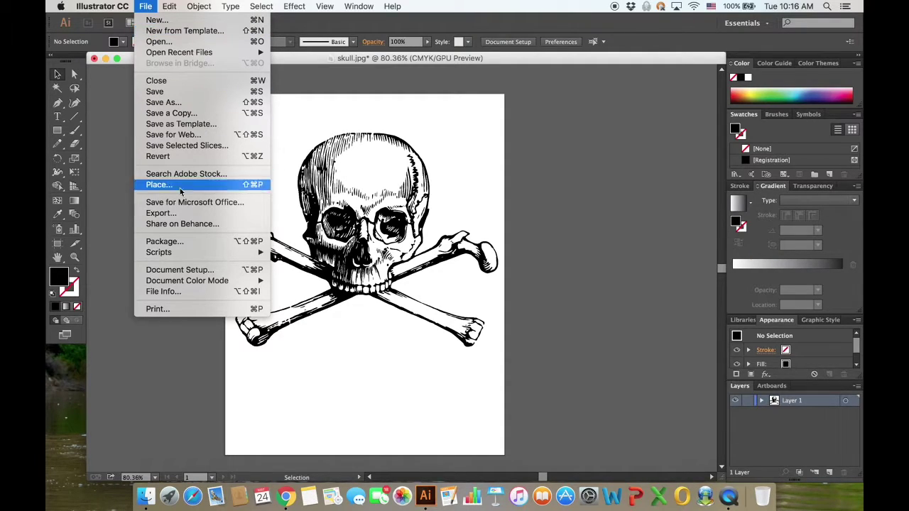
# - Export the artwork as JPEG named skullstencil.jpg to the Desktop
pyautogui.click(160, 213)
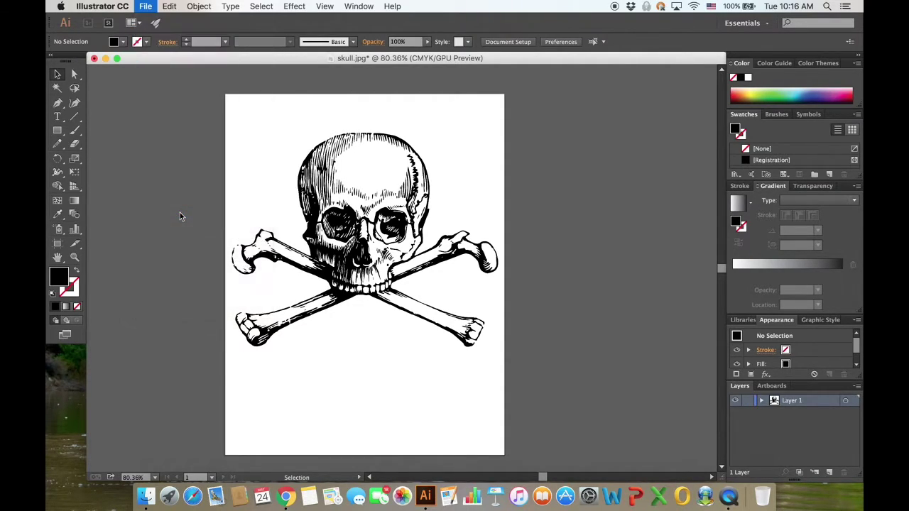
pyautogui.click(534, 410)
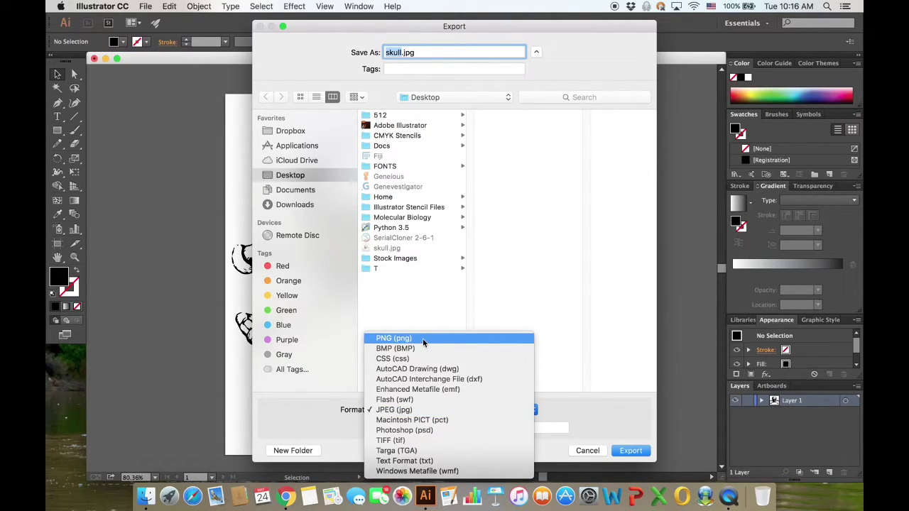
pyautogui.click(418, 410)
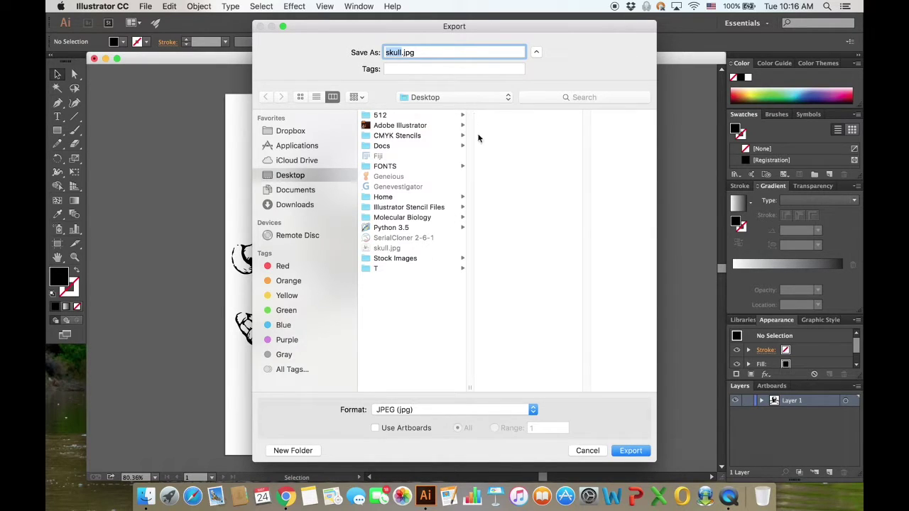
pyautogui.click(402, 52)
pyautogui.write('stencil')
pyautogui.click(639, 451)
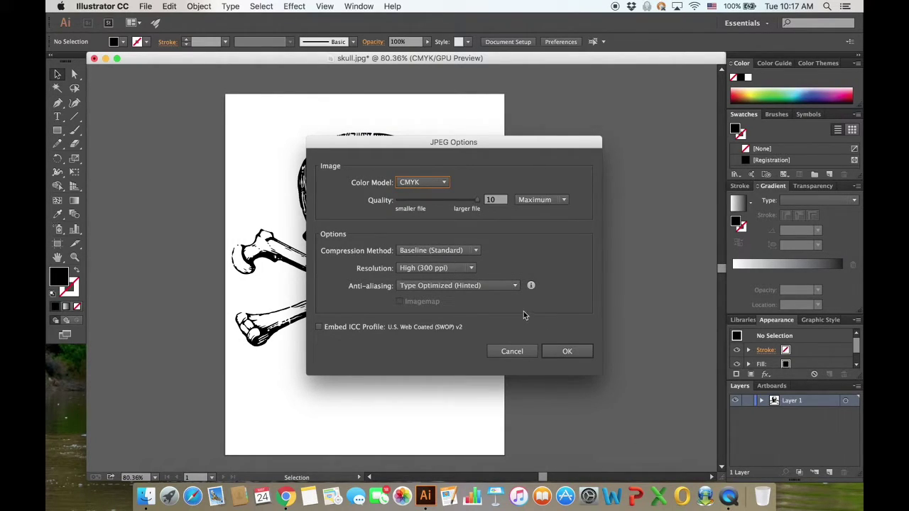
# - Finish the JPEG export with CMYK, Baseline (Standard) compression and 300 ppi, then hide Illustrator
pyautogui.click(436, 184)
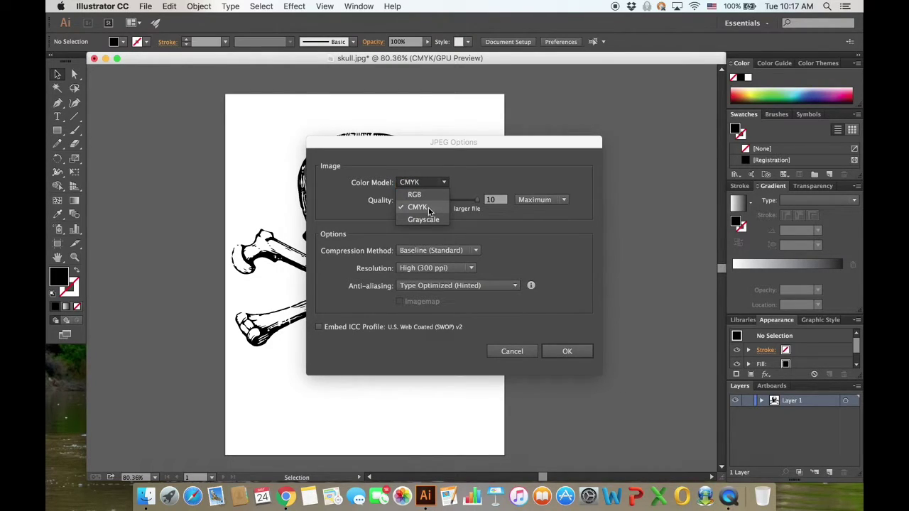
pyautogui.click(429, 207)
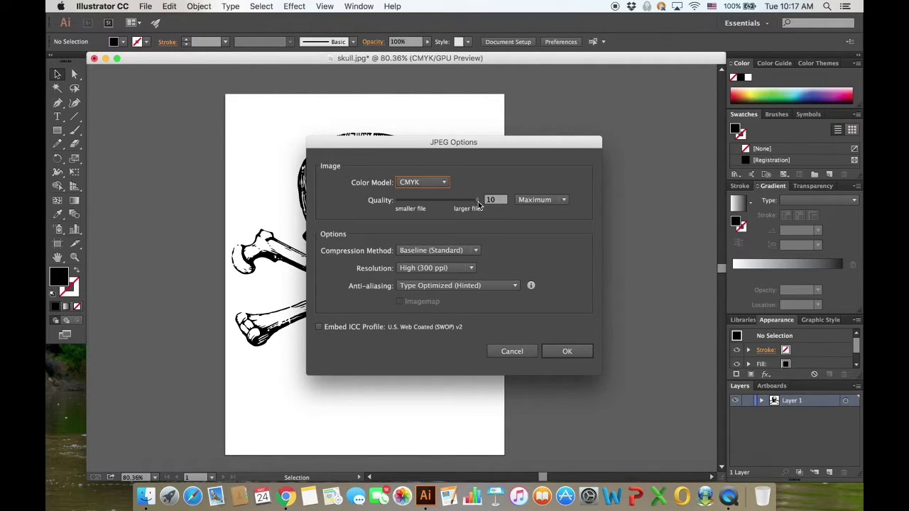
pyautogui.click(476, 252)
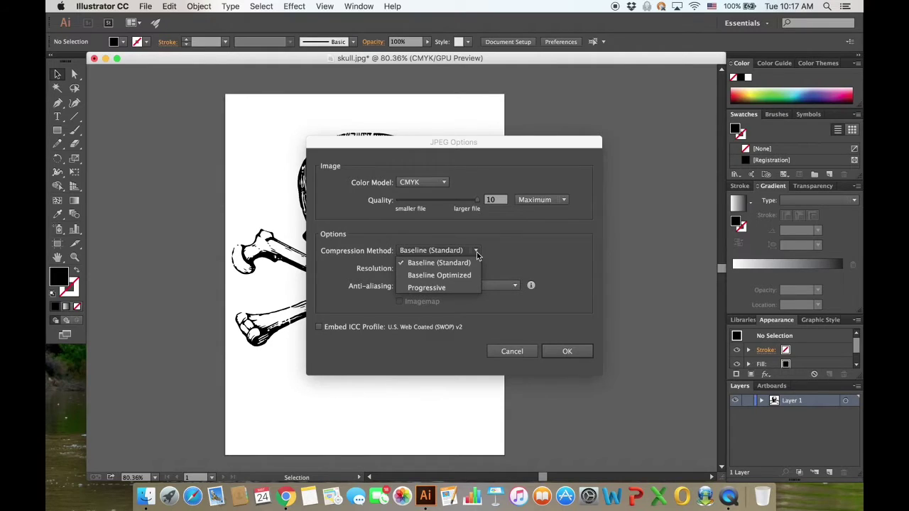
pyautogui.click(477, 256)
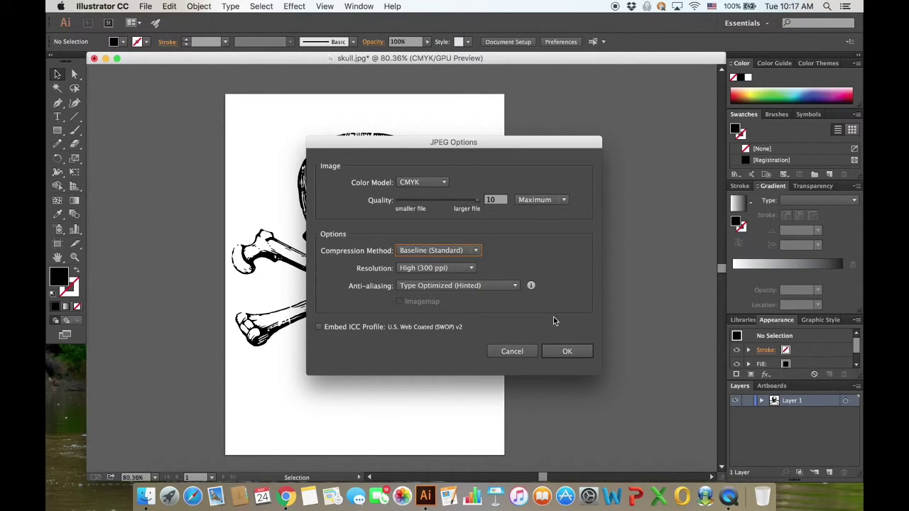
pyautogui.click(576, 354)
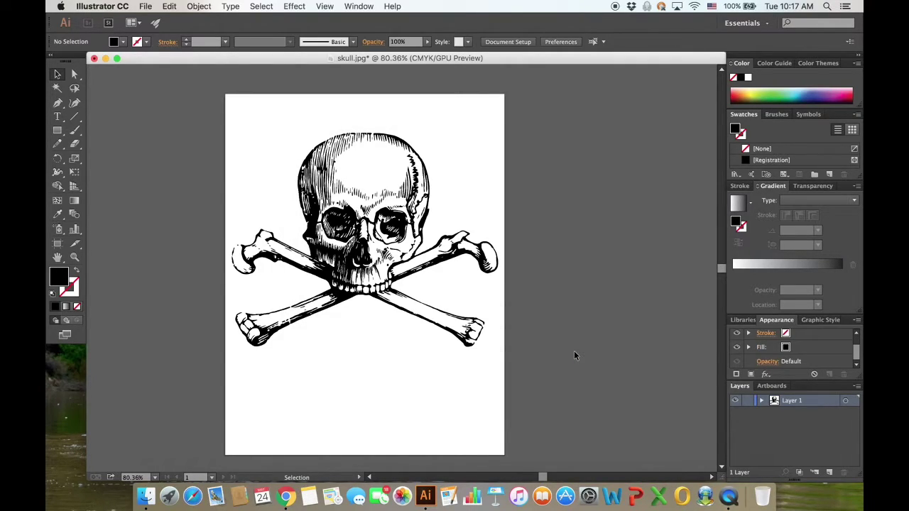
pyautogui.click(105, 59)
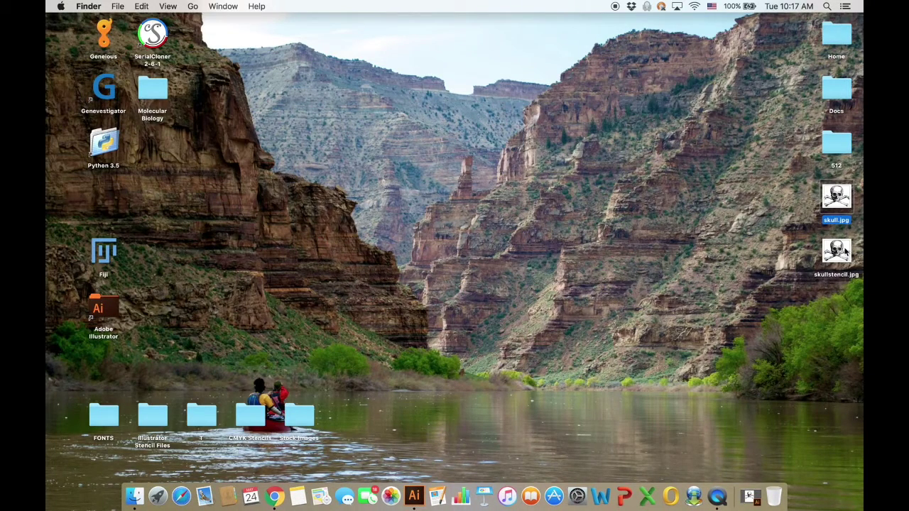
# - Open skullstencil.jpg in Preview, view About Preview, and move the image window right
pyautogui.doubleClick(845, 252)
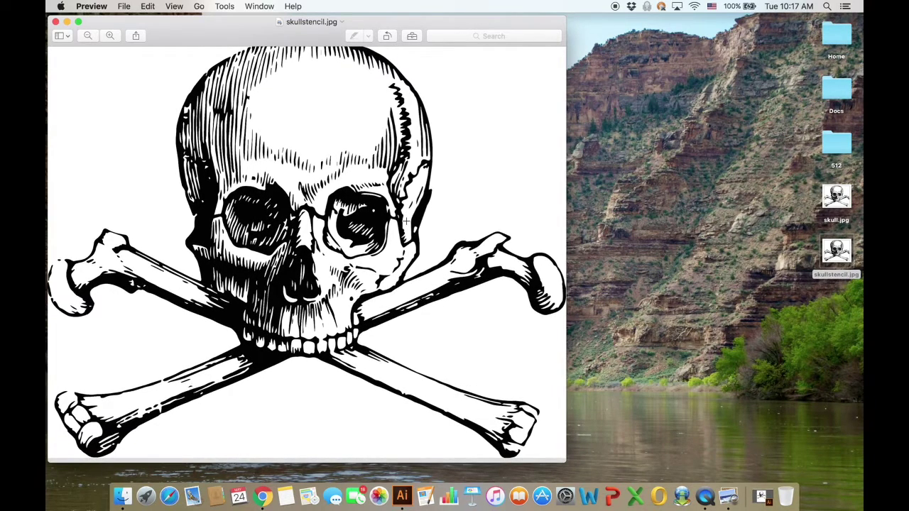
pyautogui.click(122, 7)
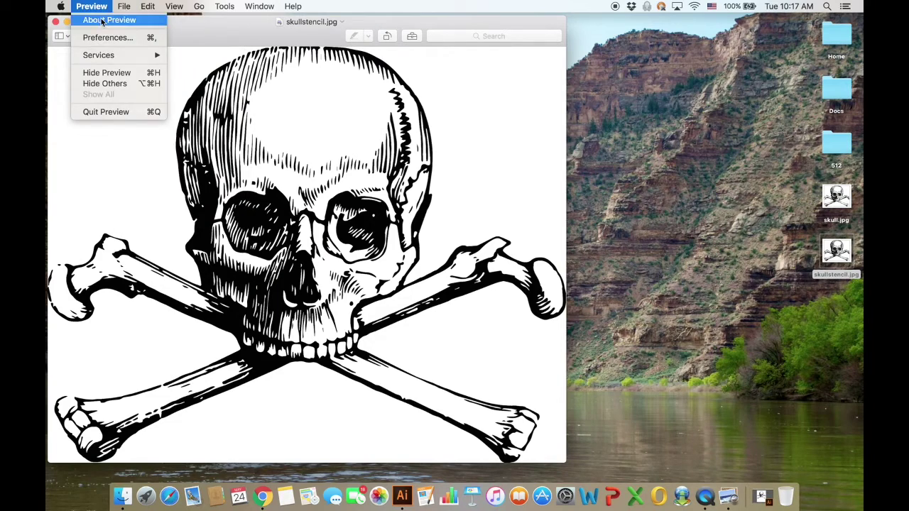
pyautogui.click(102, 21)
pyautogui.click(374, 108)
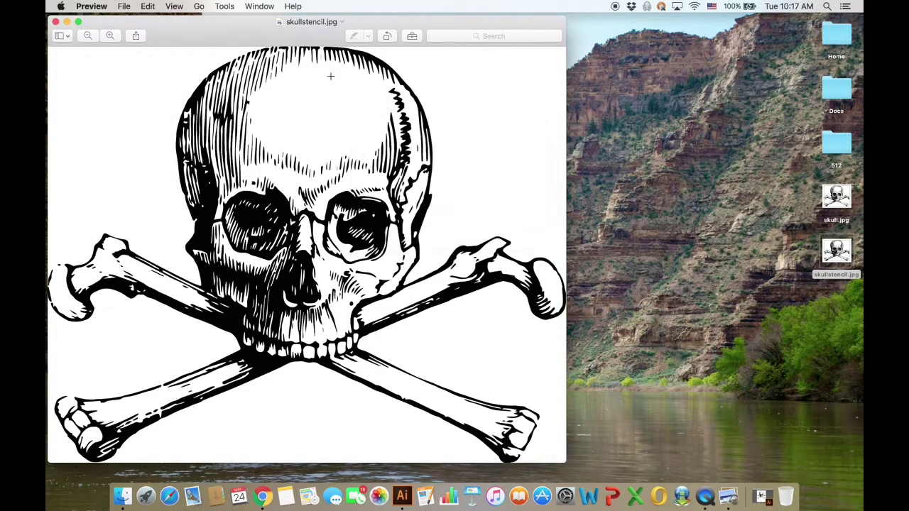
pyautogui.moveTo(219, 28); pyautogui.dragTo(328, 25)
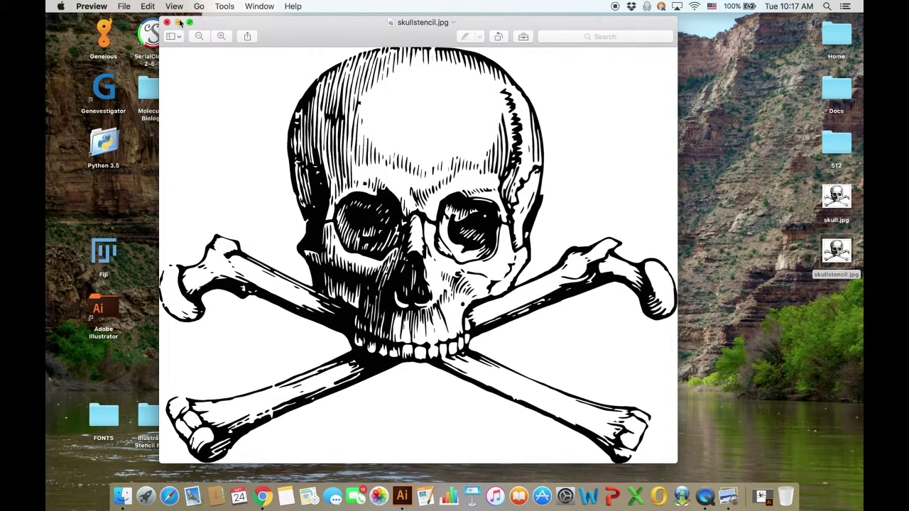
pyautogui.click(122, 6)
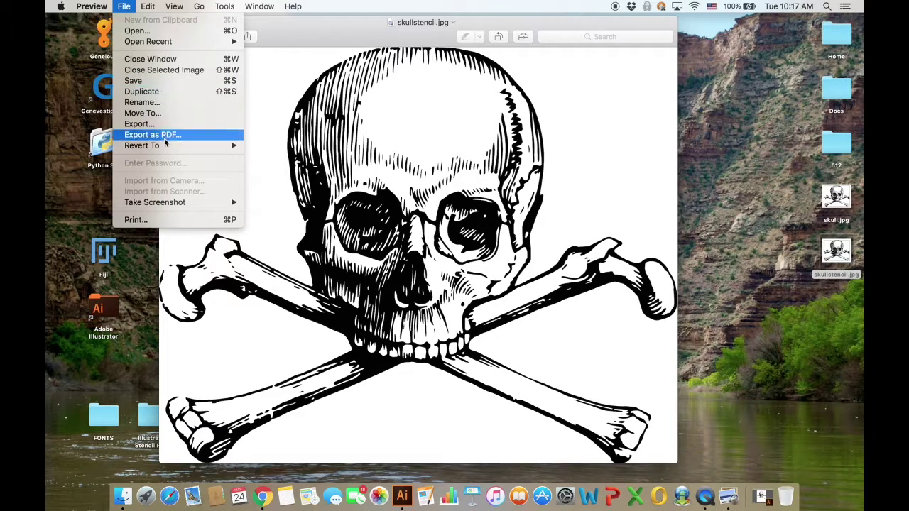
# - Try landscape print settings for the stencil, cancel printing, and close the image window
pyautogui.click(172, 221)
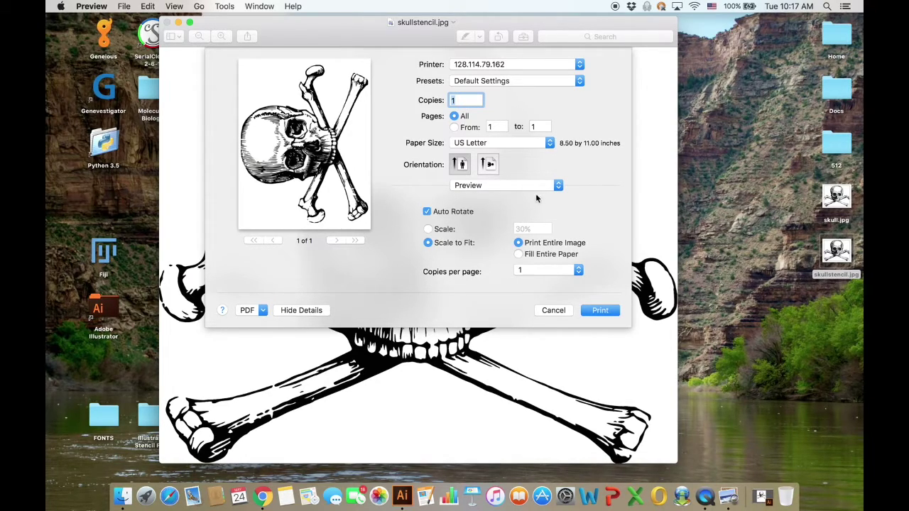
pyautogui.click(488, 166)
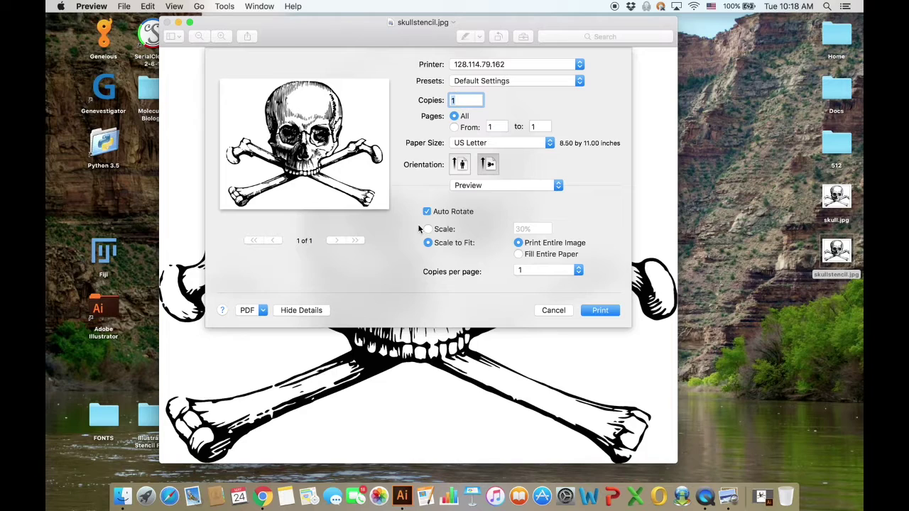
pyautogui.click(552, 311)
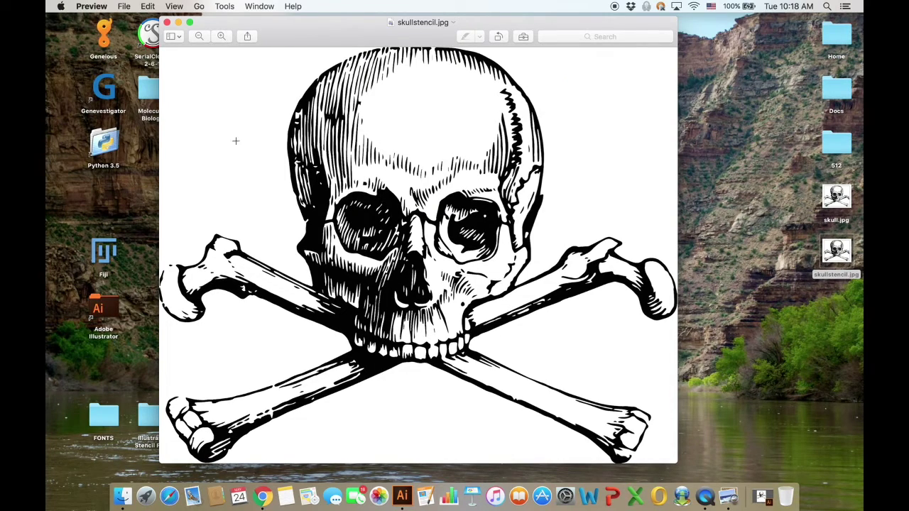
pyautogui.click(167, 23)
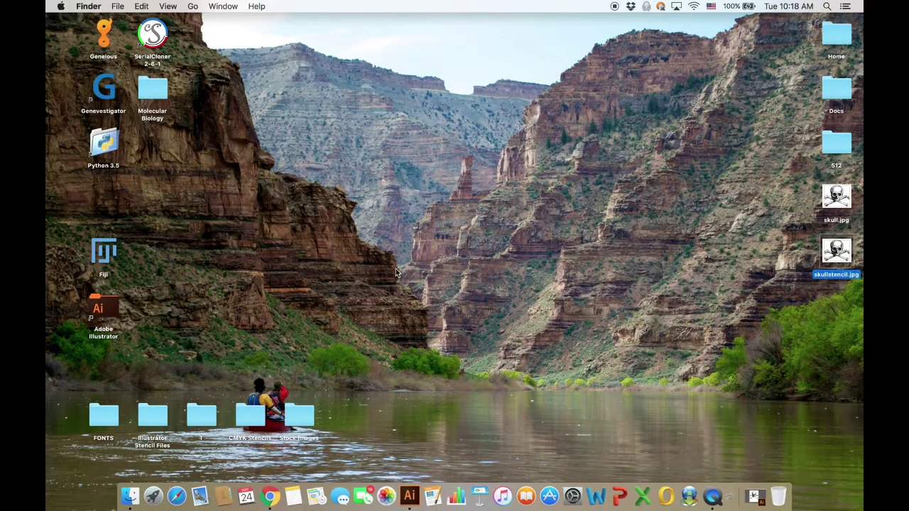